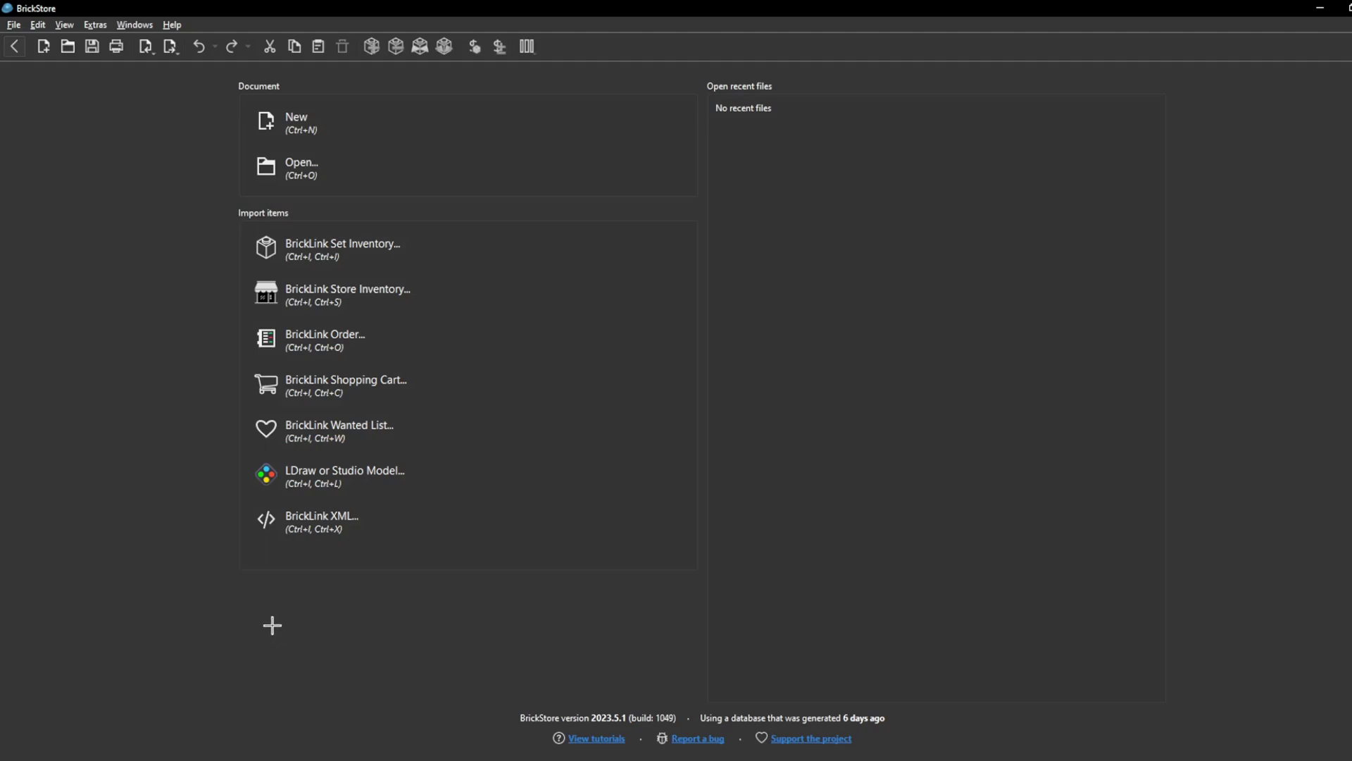
- Review the BrickLink login, price guide and cached-data update settings, and accept them as they are
{"action": "left_click", "coordinate": [95, 24]}
{"action": "left_click", "coordinate": [116, 60]}
{"action": "left_click", "coordinate": [508, 148]}
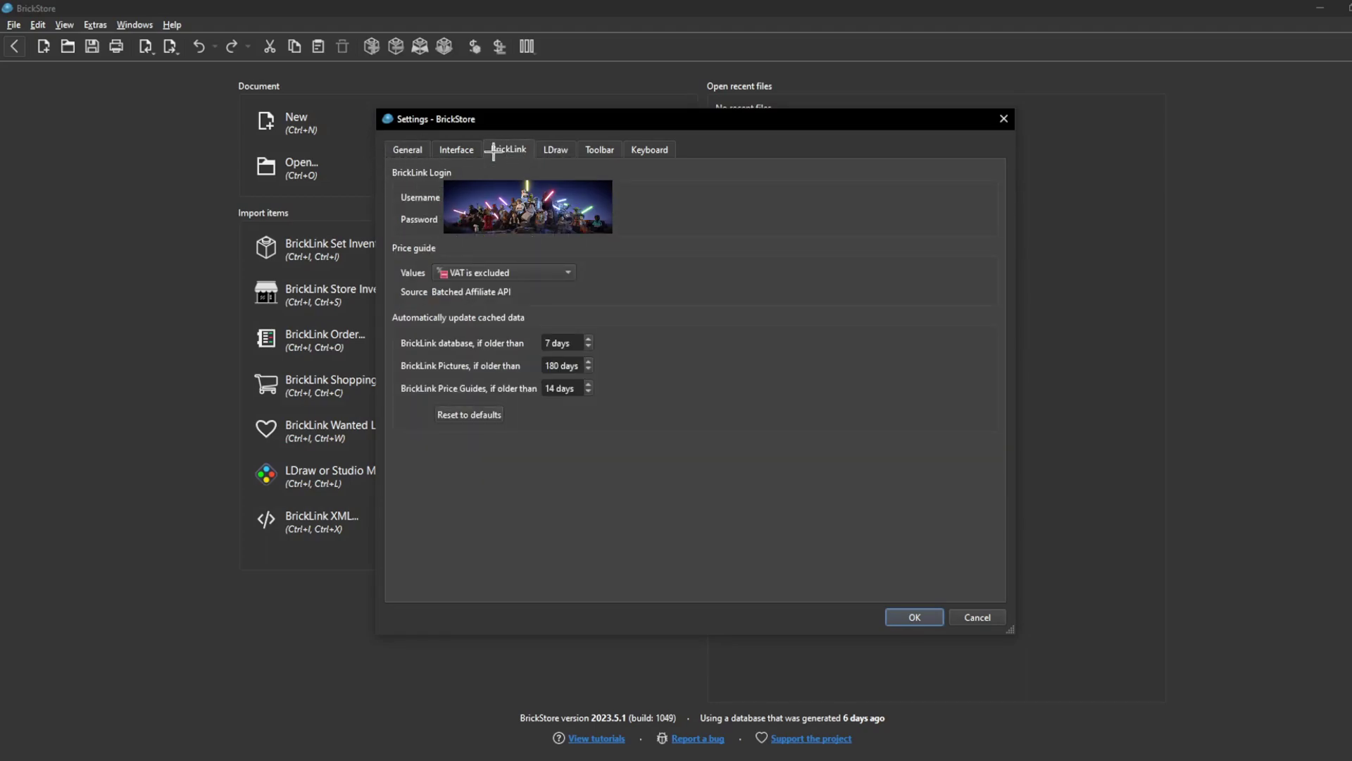
{"action": "left_click", "coordinate": [909, 616]}
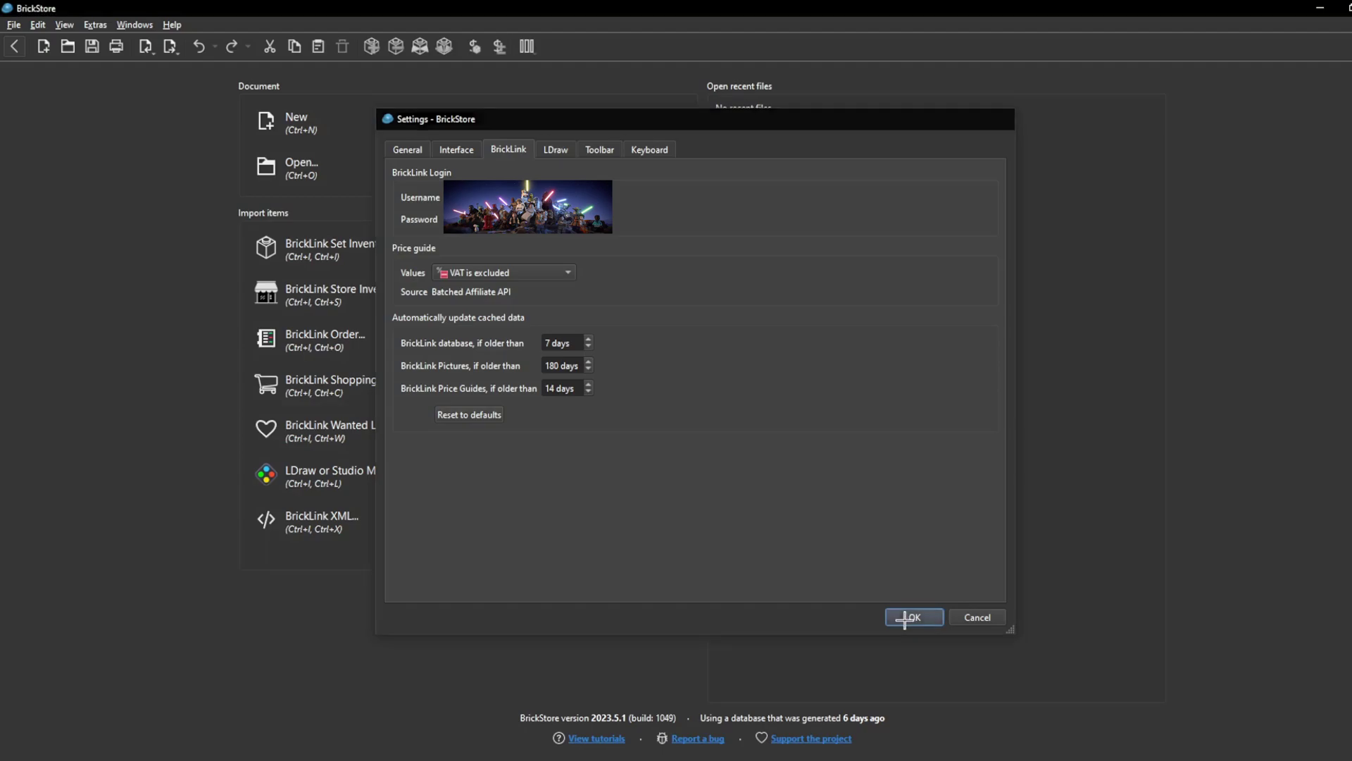
- Import the BrickLink store inventory as a document and look through its lots
{"action": "left_click", "coordinate": [364, 308]}
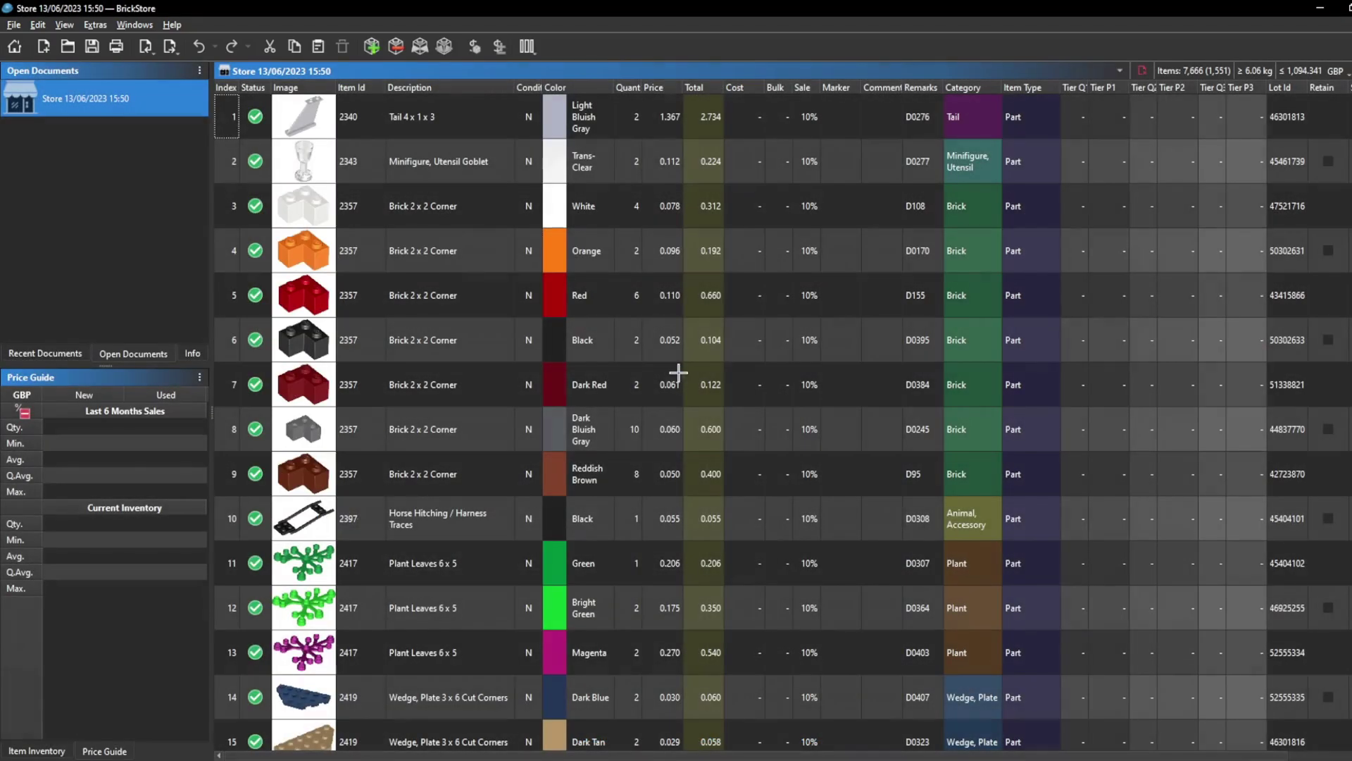
{"action": "scroll", "coordinate": [489, 483], "scroll_direction": "down", "scroll_amount": 14}
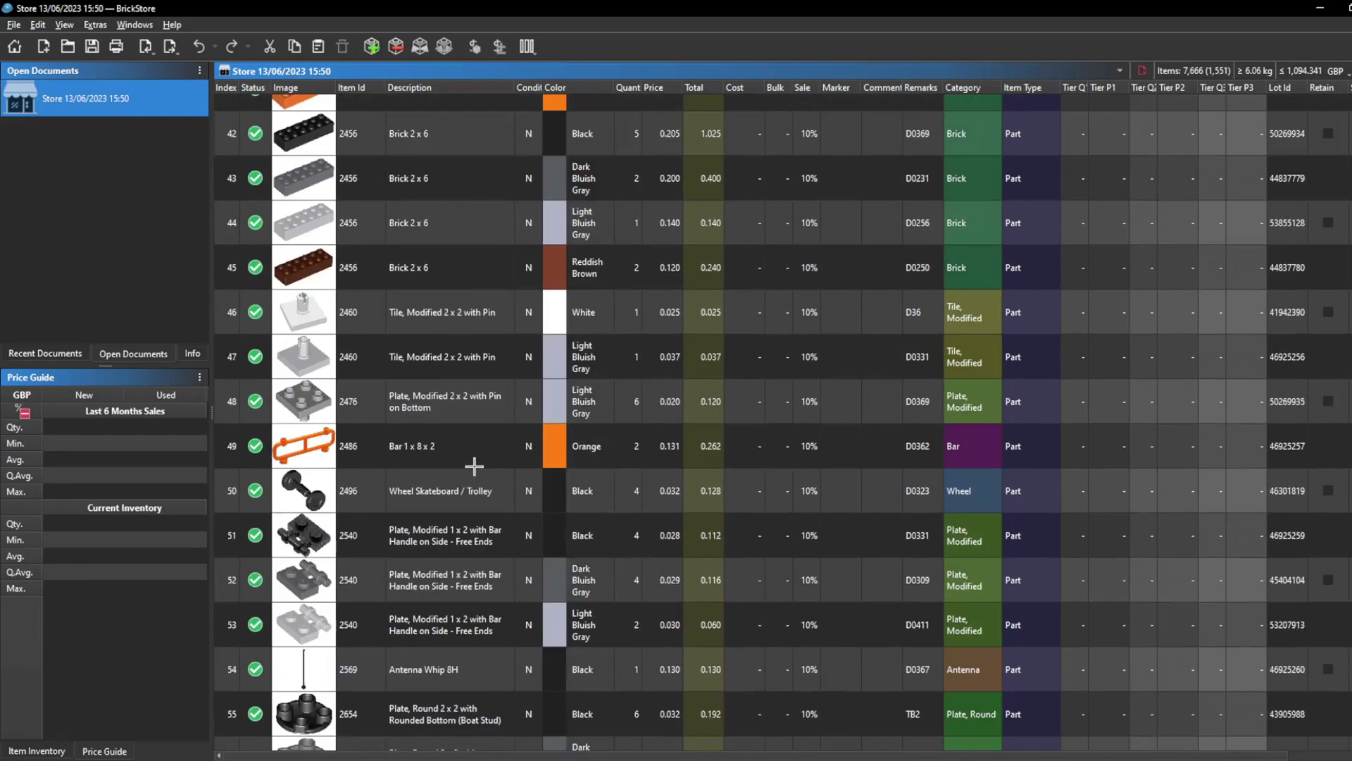
{"action": "scroll", "coordinate": [477, 467], "scroll_direction": "down", "scroll_amount": 20}
{"action": "scroll", "coordinate": [422, 457], "scroll_direction": "down", "scroll_amount": 20}
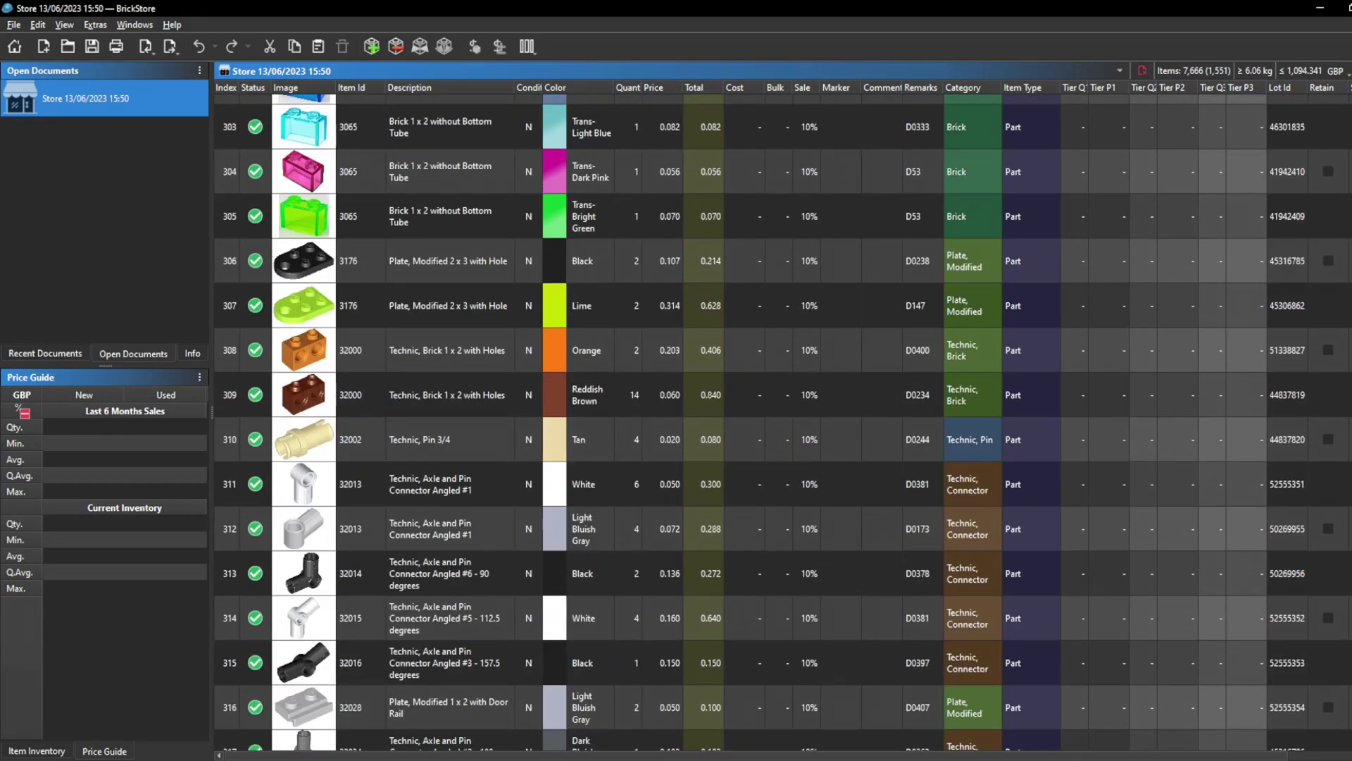
{"action": "scroll", "coordinate": [782, 423], "scroll_direction": "down", "scroll_amount": 20}
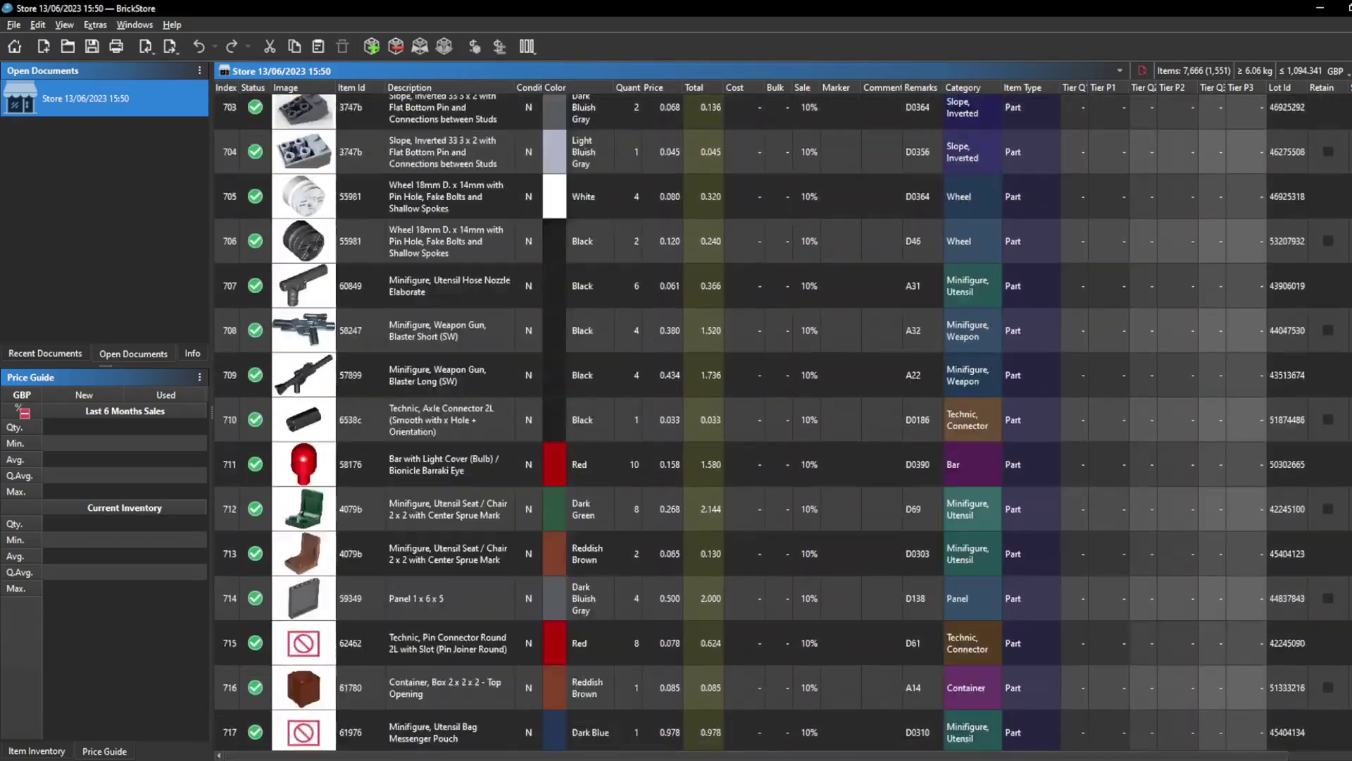
{"action": "scroll", "coordinate": [1287, 552], "scroll_direction": "down", "scroll_amount": 5}
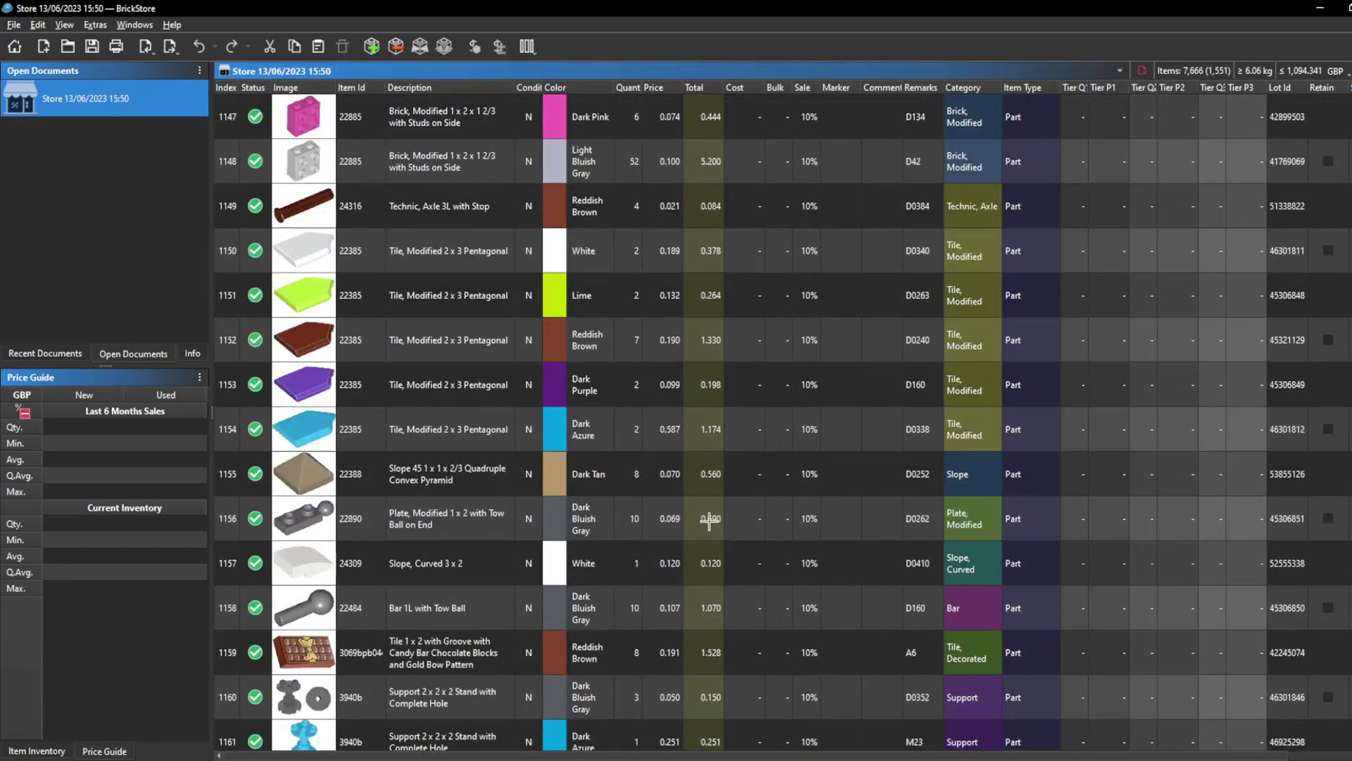
{"action": "scroll", "coordinate": [729, 513], "scroll_direction": "up", "scroll_amount": 9}
{"action": "scroll", "coordinate": [535, 567], "scroll_direction": "up", "scroll_amount": 20}
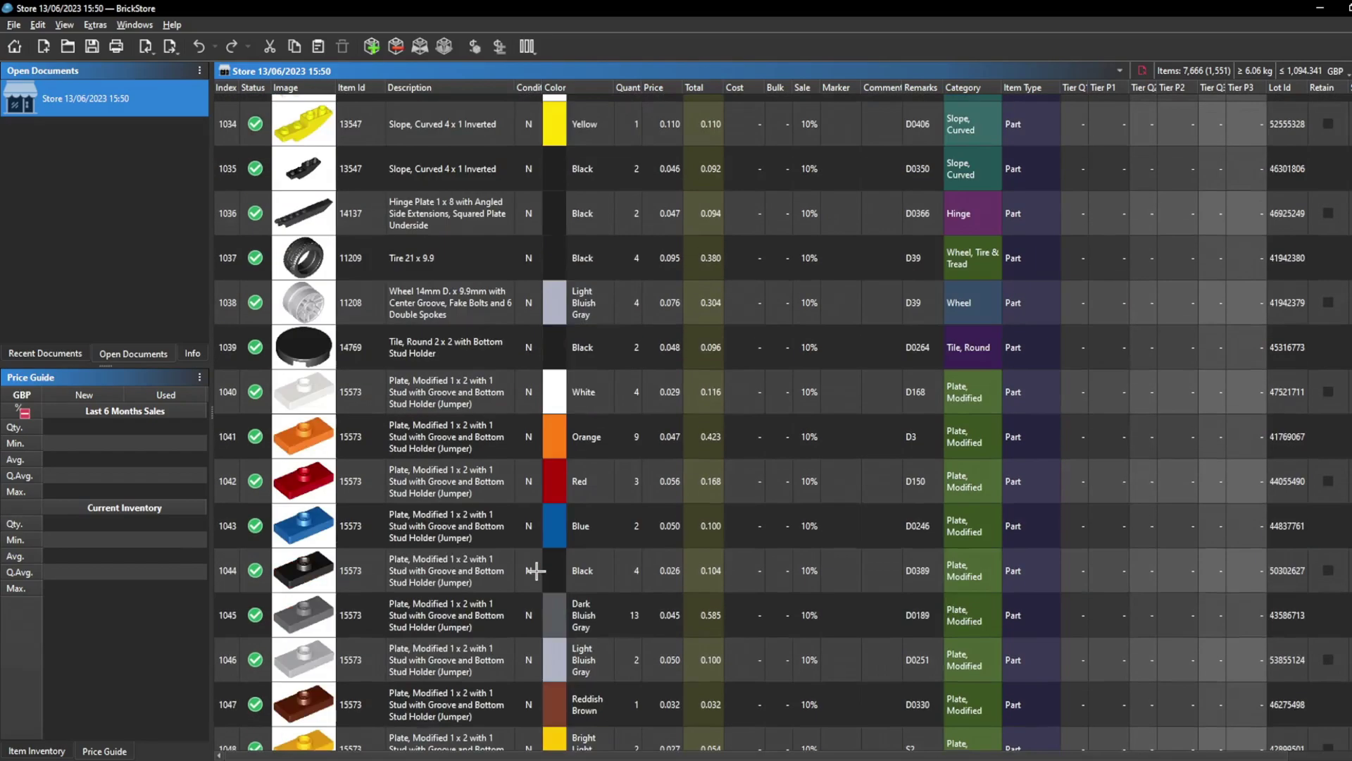
{"action": "scroll", "coordinate": [522, 546], "scroll_direction": "up", "scroll_amount": 20}
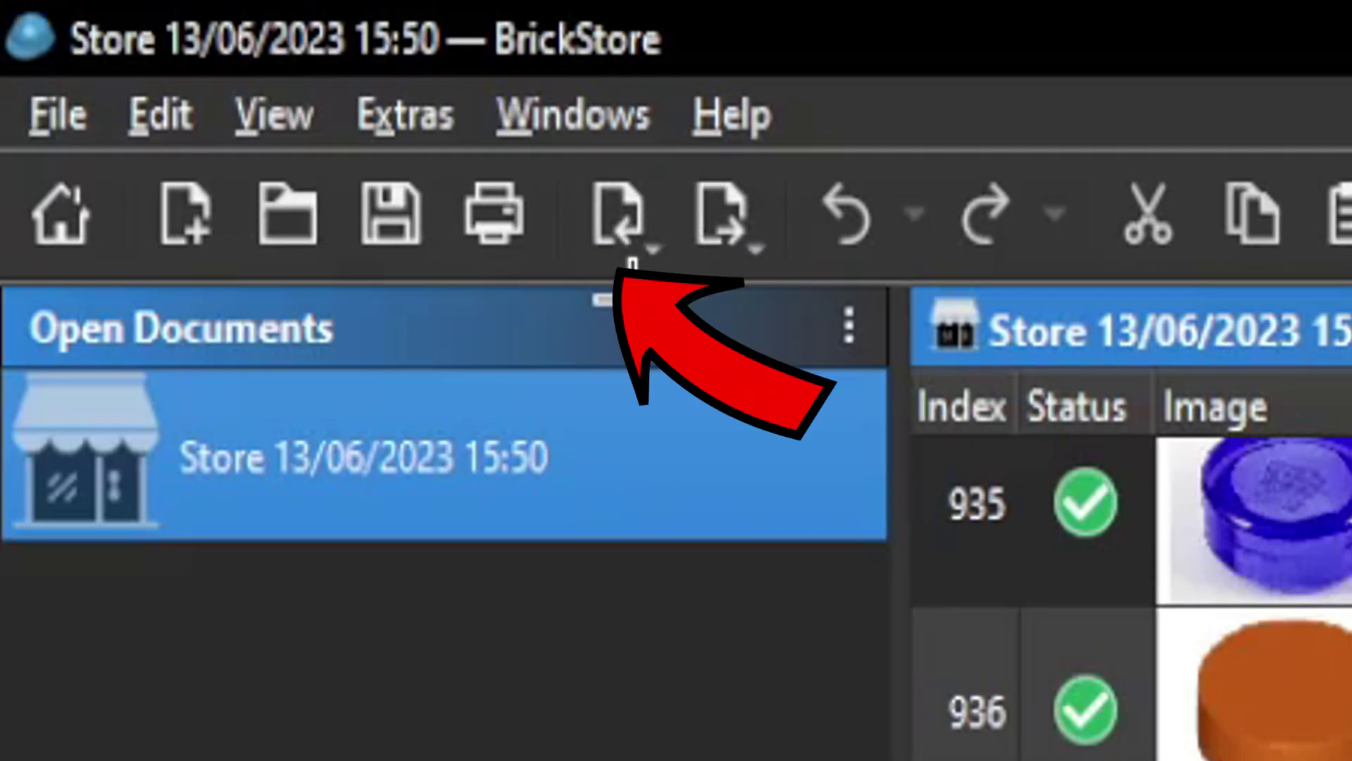
- Start a BrickLink set inventory import for set 40220, Mini London Bus, keeping the item type as Set
{"action": "left_click", "coordinate": [619, 211]}
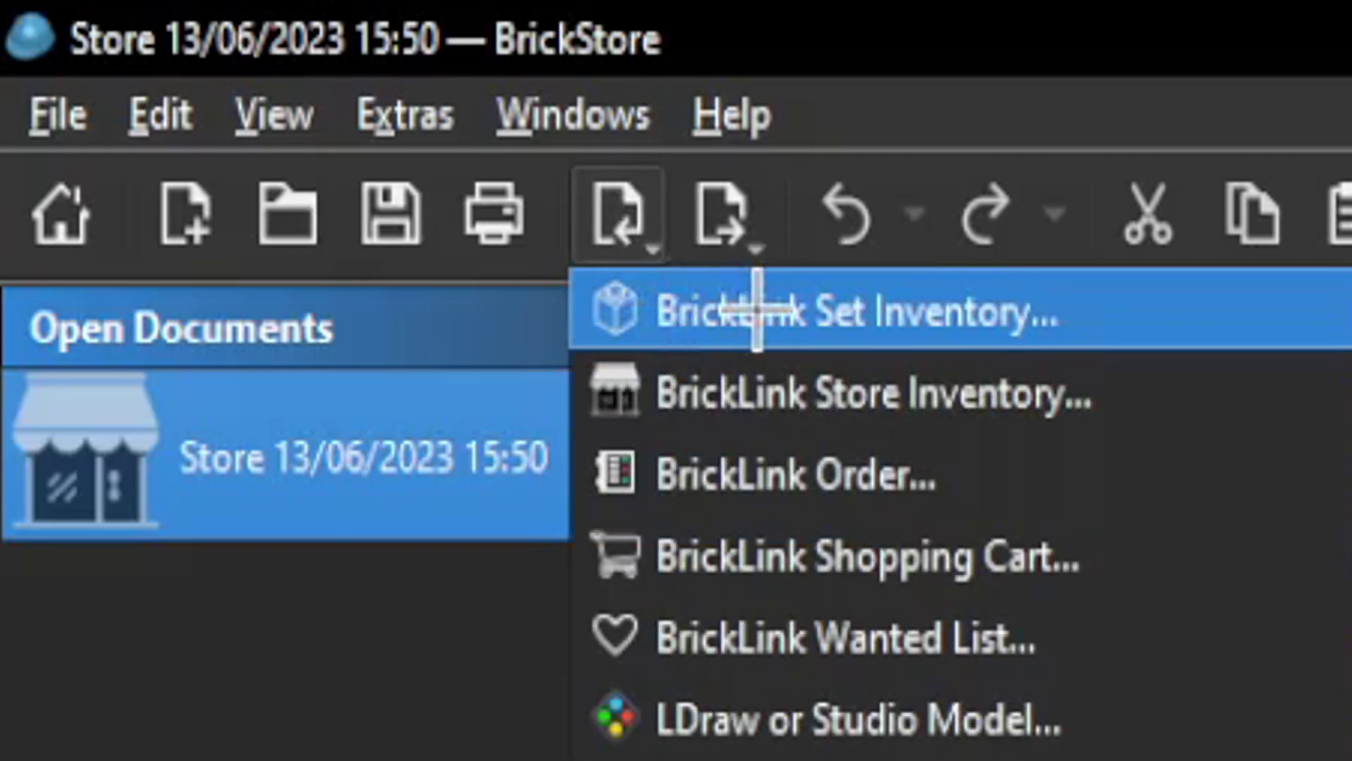
{"action": "left_click", "coordinate": [870, 303]}
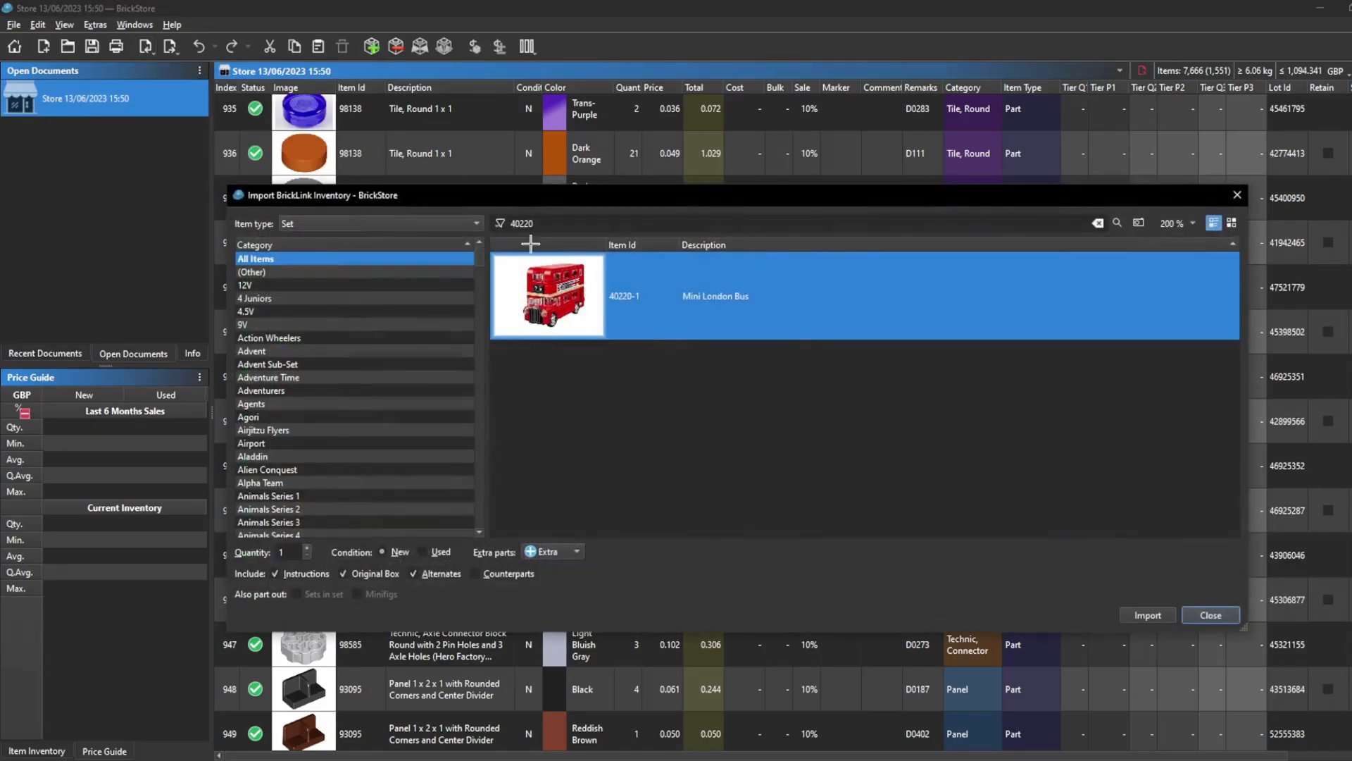
{"action": "left_click", "coordinate": [374, 224]}
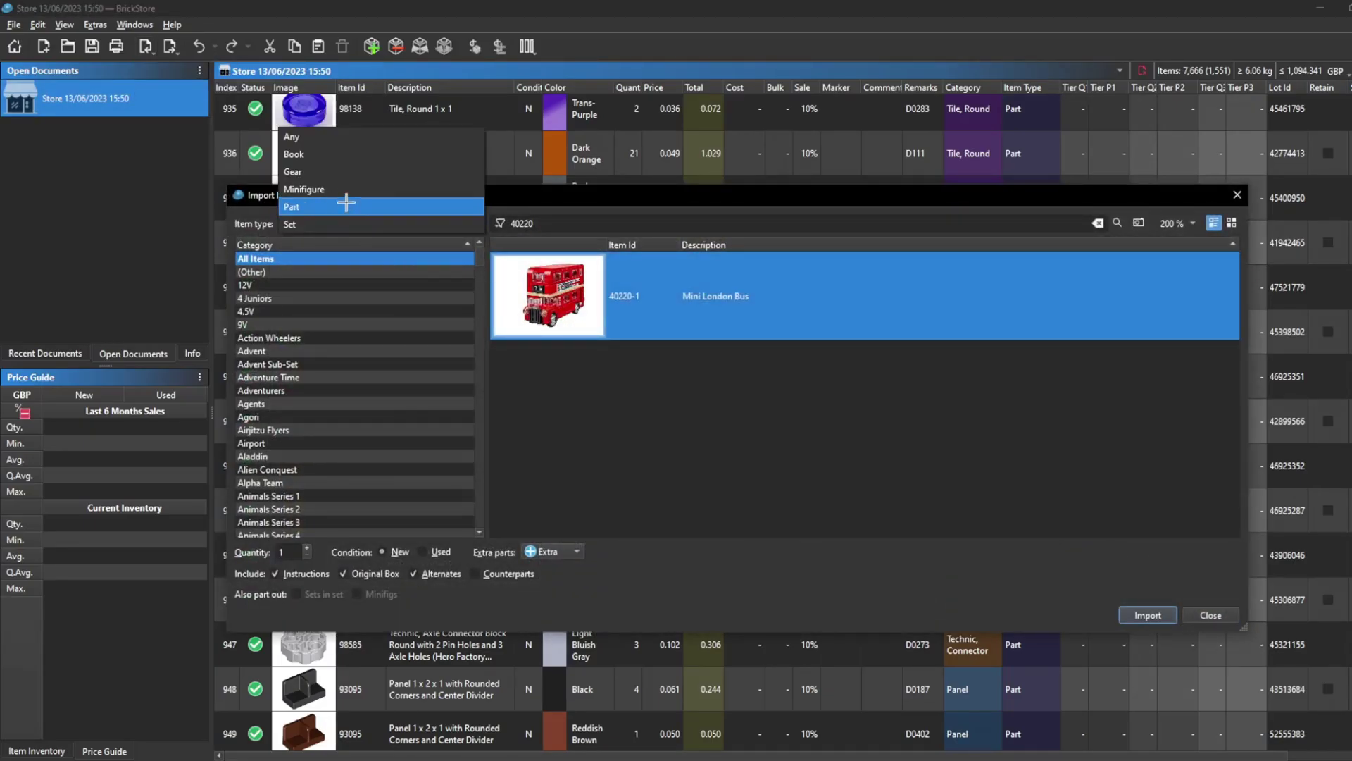
{"action": "left_click", "coordinate": [373, 224]}
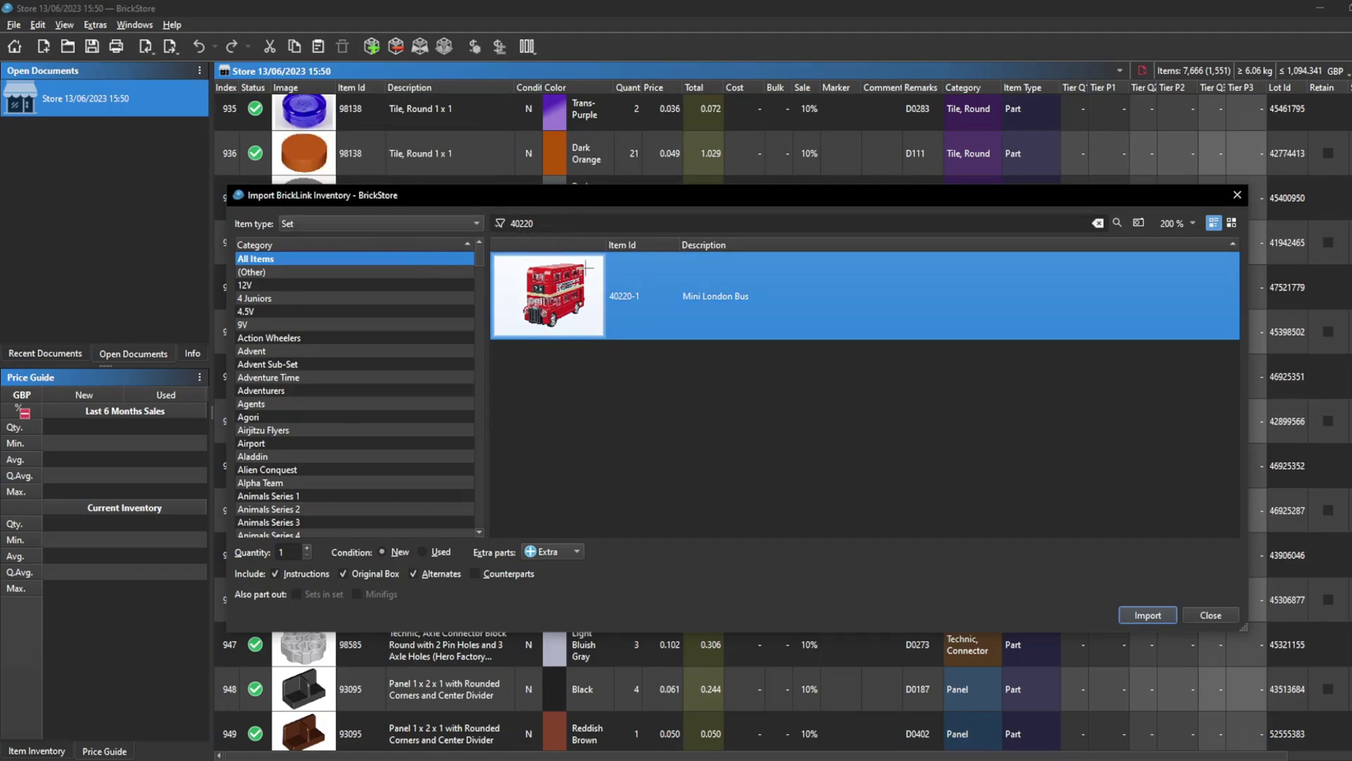
{"action": "mouse_move", "coordinate": [585, 267]}
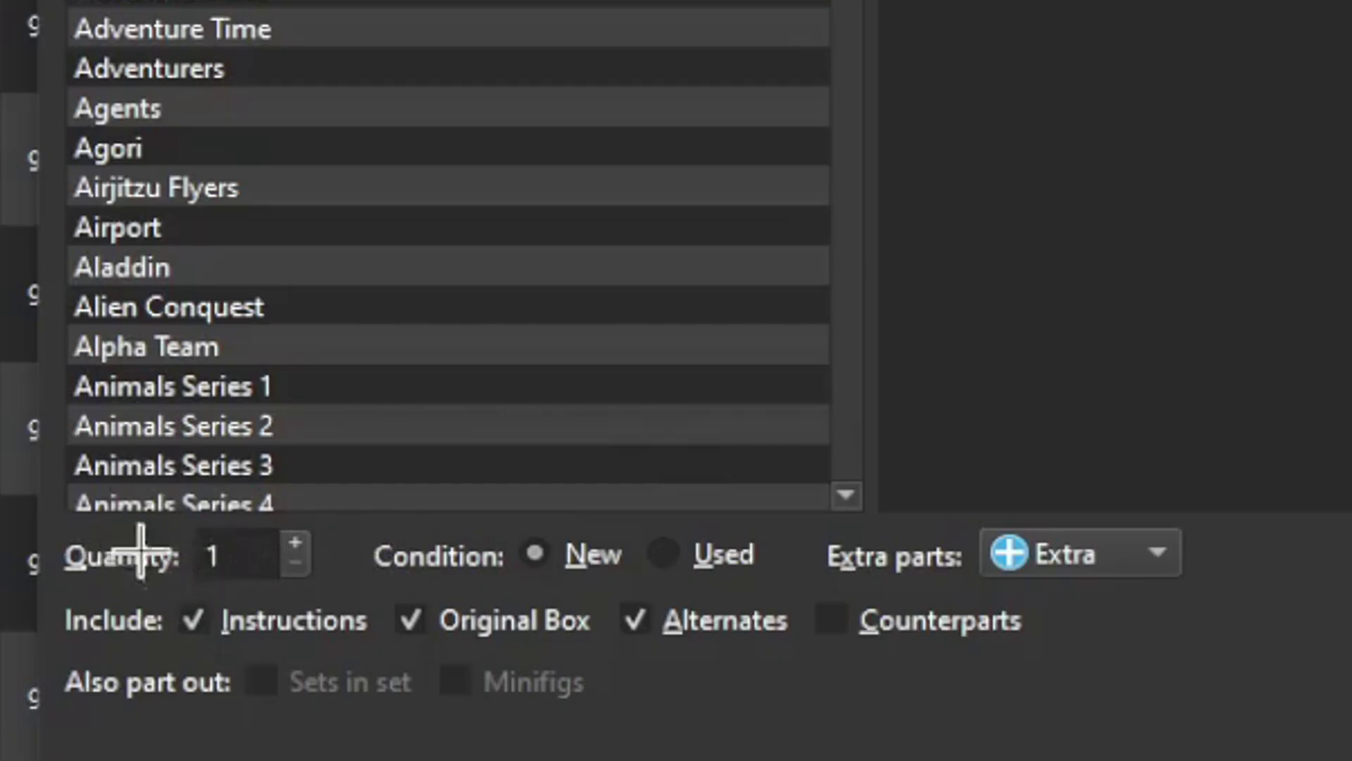
- Import the Mini London Bus inventory with quantity 3, condition New and extra parts handled as Extra, and close the import dialog
{"action": "left_click", "coordinate": [294, 546]}
{"action": "left_click", "coordinate": [294, 545]}
{"action": "left_click", "coordinate": [295, 546]}
{"action": "left_click", "coordinate": [295, 546]}
{"action": "left_click", "coordinate": [297, 567]}
{"action": "left_click", "coordinate": [298, 564]}
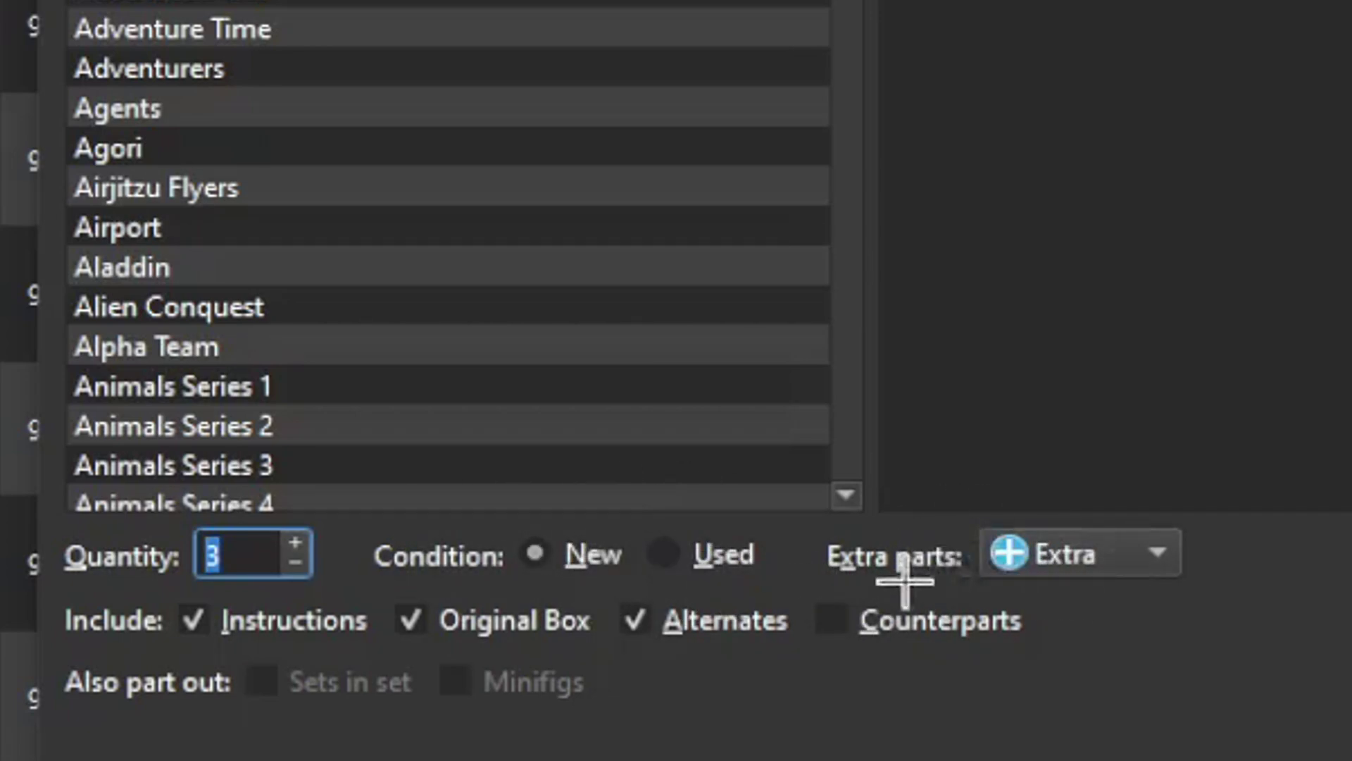
{"action": "left_click", "coordinate": [1078, 564]}
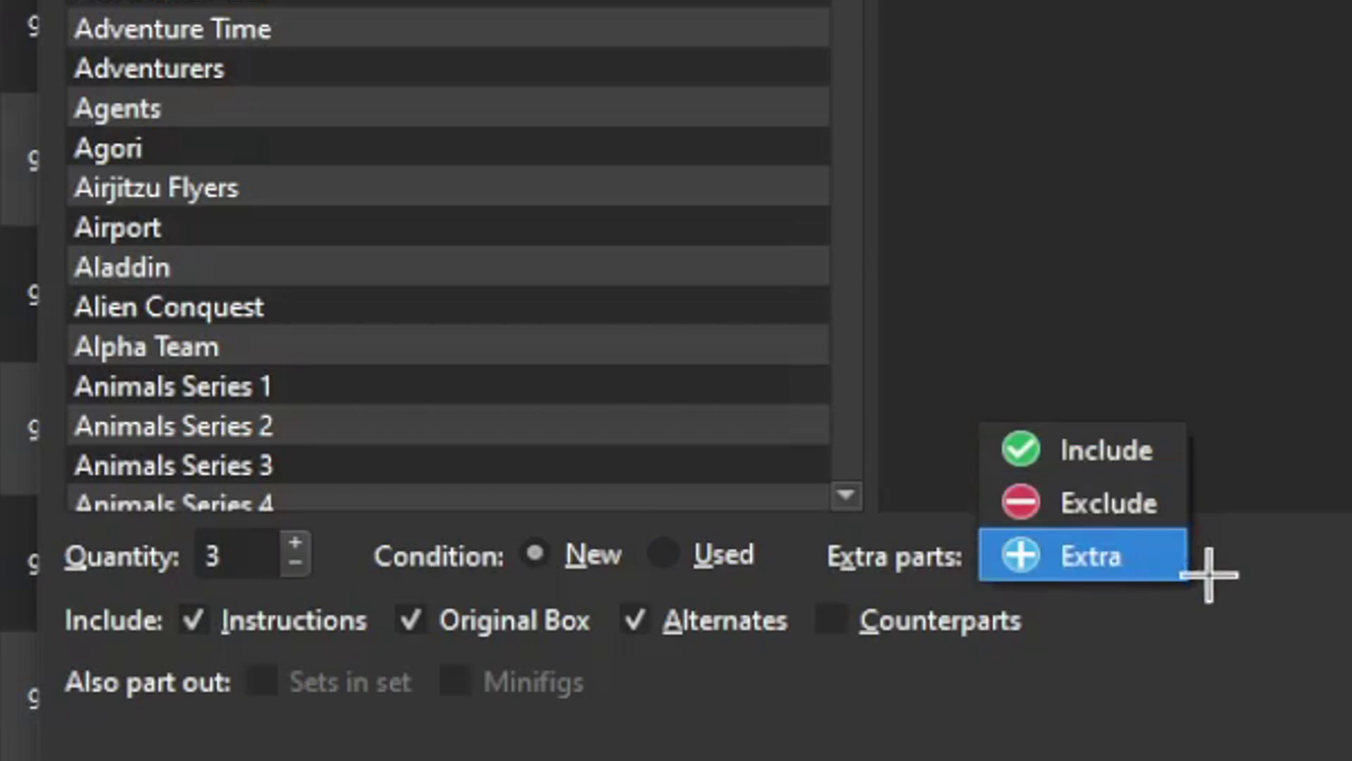
{"action": "left_click", "coordinate": [1169, 558]}
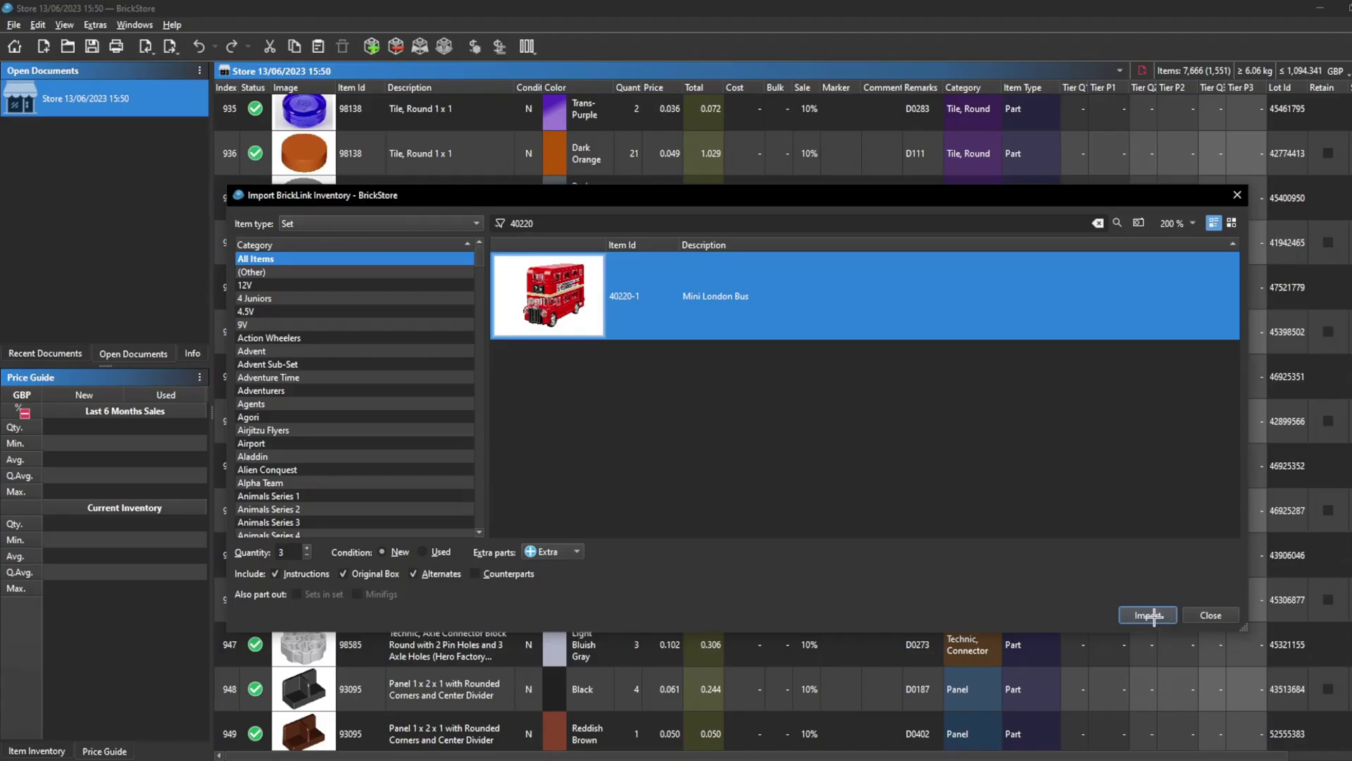
{"action": "left_click", "coordinate": [1150, 615]}
{"action": "left_click", "coordinate": [1210, 615]}
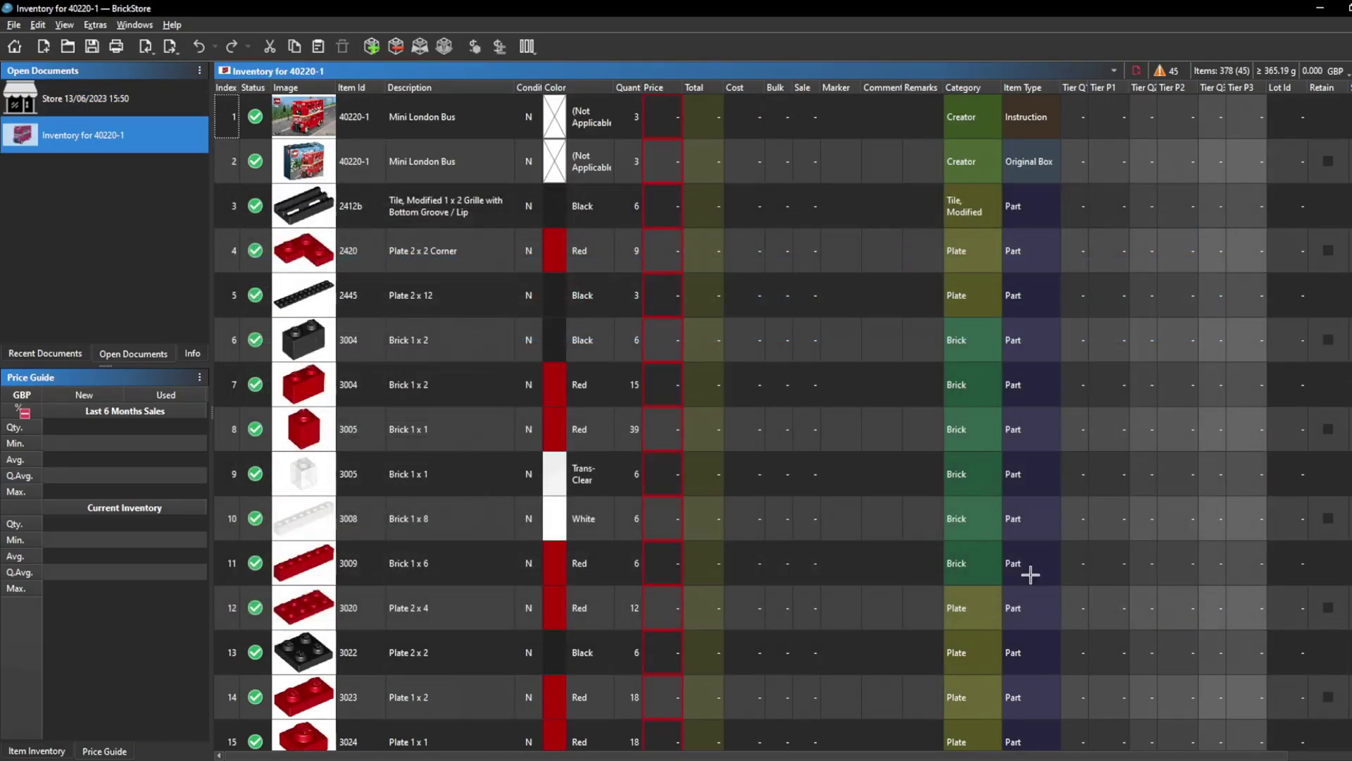
- Examine the imported set inventory from the instructions and box lots to the extra parts at its end
{"action": "scroll", "coordinate": [453, 218], "scroll_direction": "down", "scroll_amount": 10}
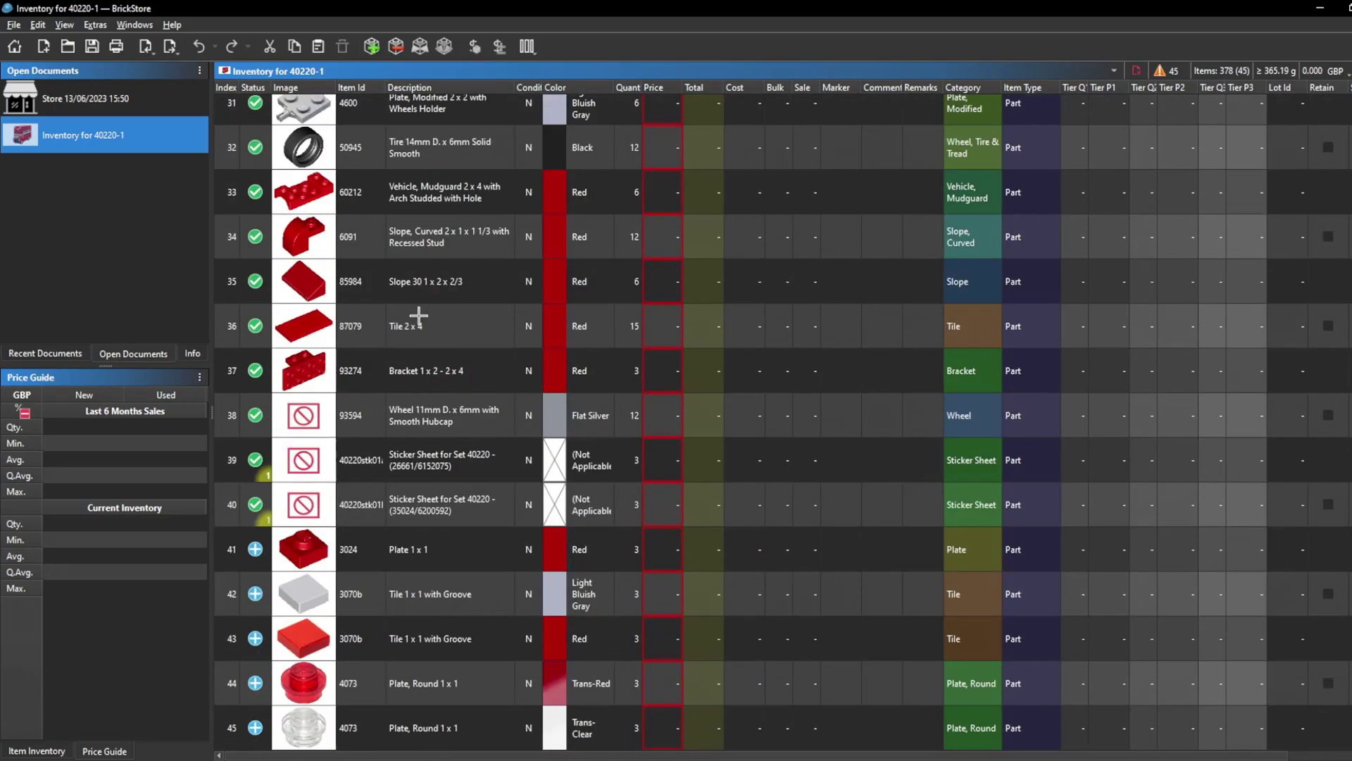
{"action": "scroll", "coordinate": [451, 458], "scroll_direction": "up", "scroll_amount": 4}
{"action": "scroll", "coordinate": [448, 613], "scroll_direction": "down", "scroll_amount": 4}
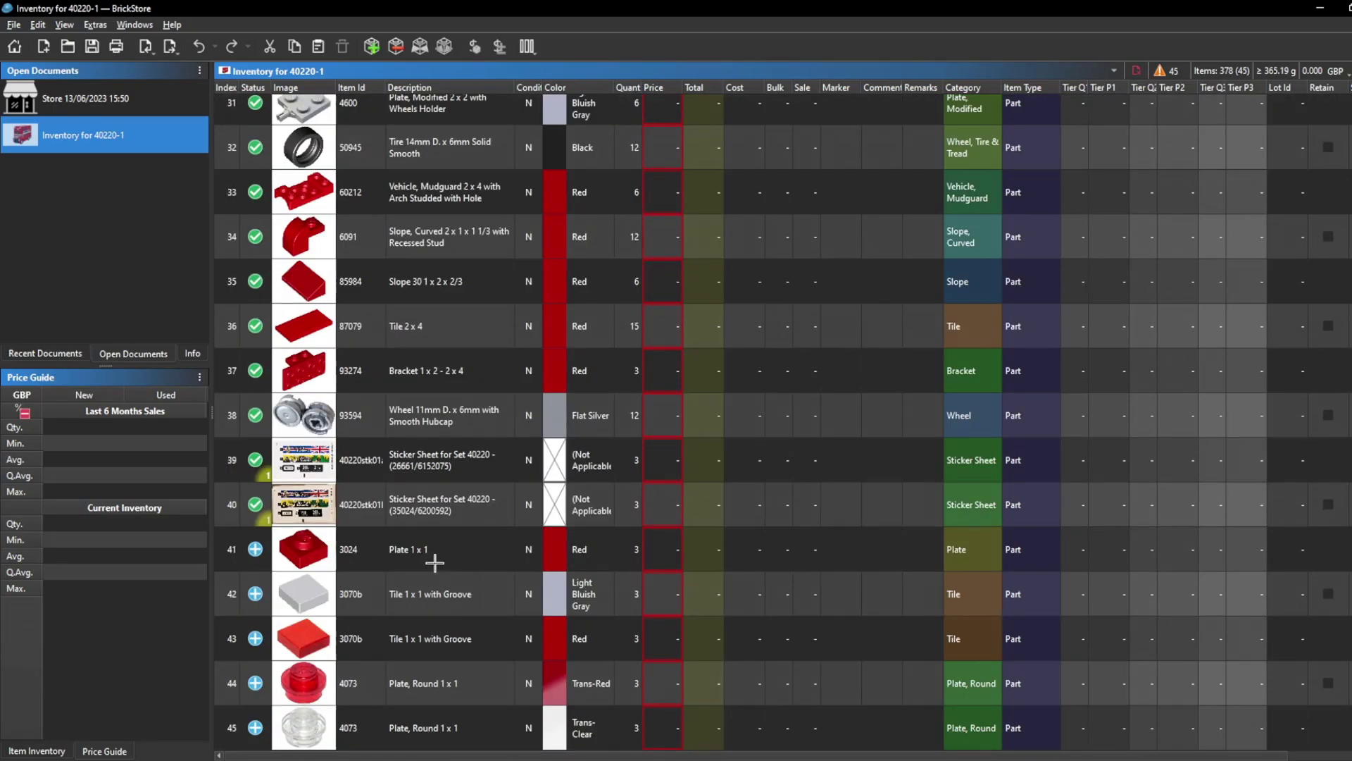
{"action": "scroll", "coordinate": [405, 616], "scroll_direction": "up", "scroll_amount": 2}
{"action": "scroll", "coordinate": [405, 615], "scroll_direction": "up", "scroll_amount": 8}
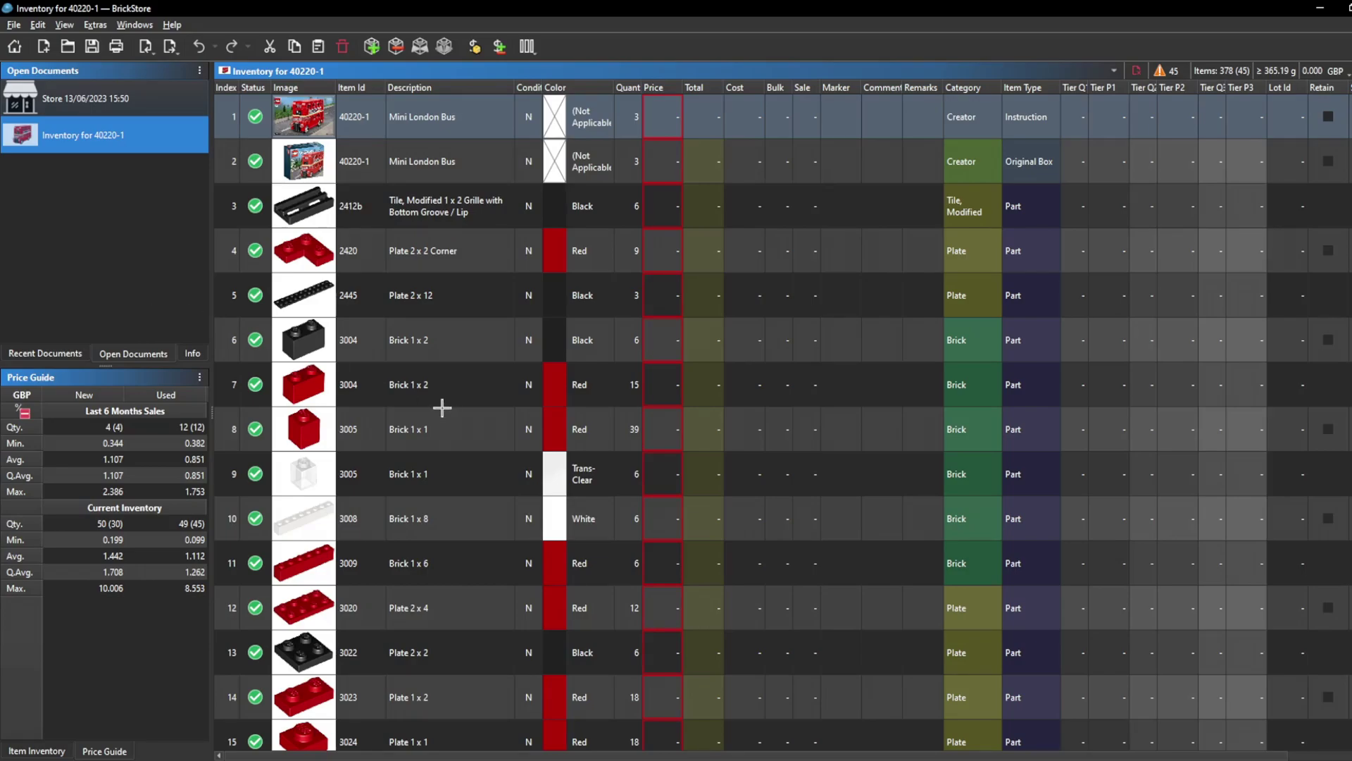
{"action": "scroll", "coordinate": [435, 392], "scroll_direction": "down", "scroll_amount": 4}
{"action": "scroll", "coordinate": [432, 397], "scroll_direction": "down", "scroll_amount": 3}
{"action": "scroll", "coordinate": [450, 398], "scroll_direction": "down", "scroll_amount": 3}
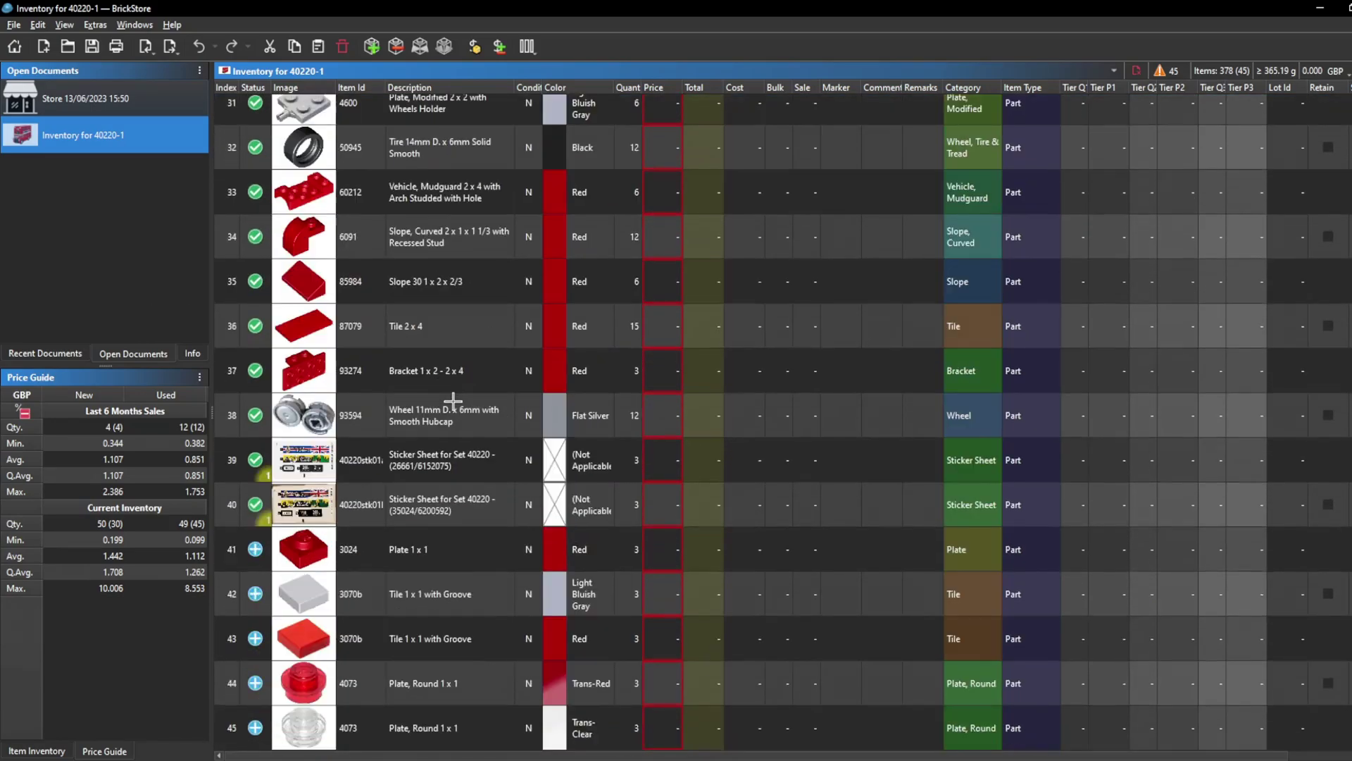
{"action": "scroll", "coordinate": [451, 401], "scroll_direction": "up", "scroll_amount": 10}
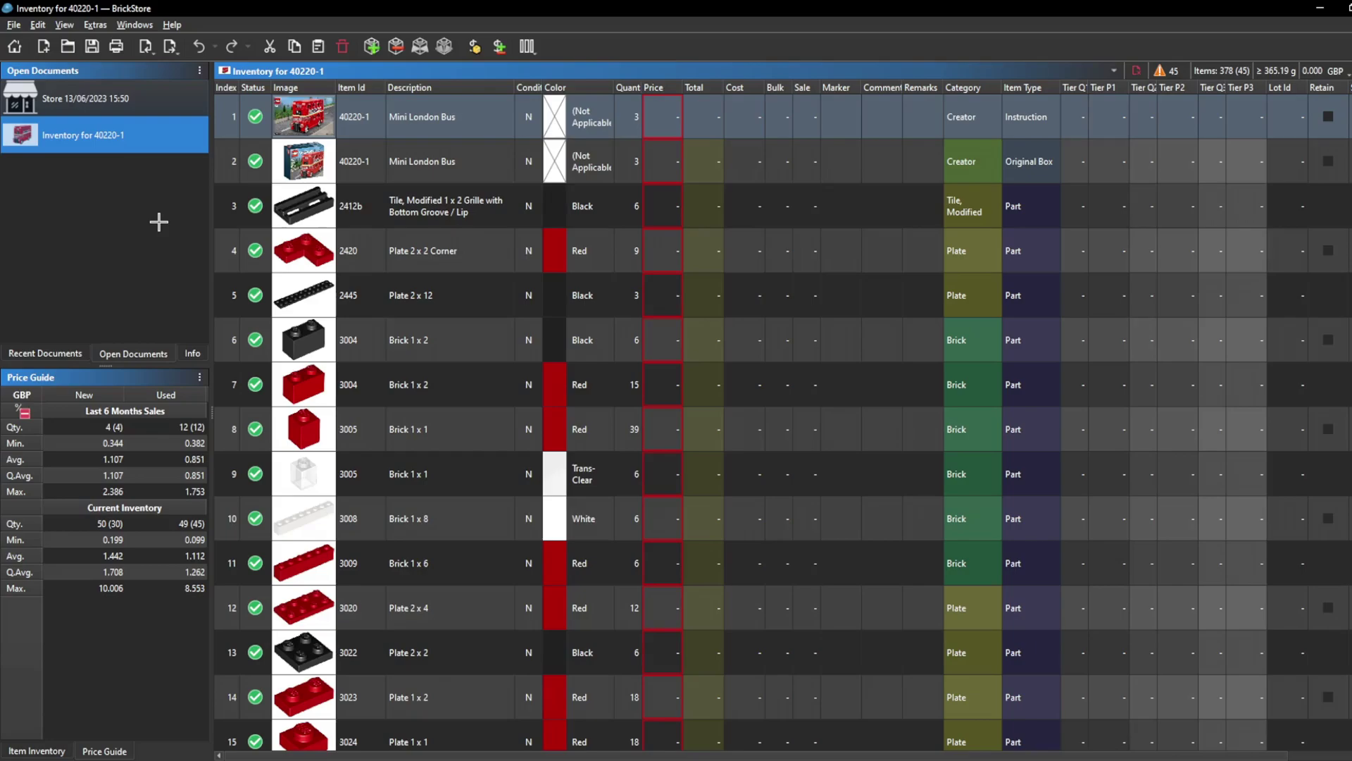
- Select all lots in the 40220-1 inventory and check the selection through the whole list
{"action": "key", "text": "ctrl+a"}
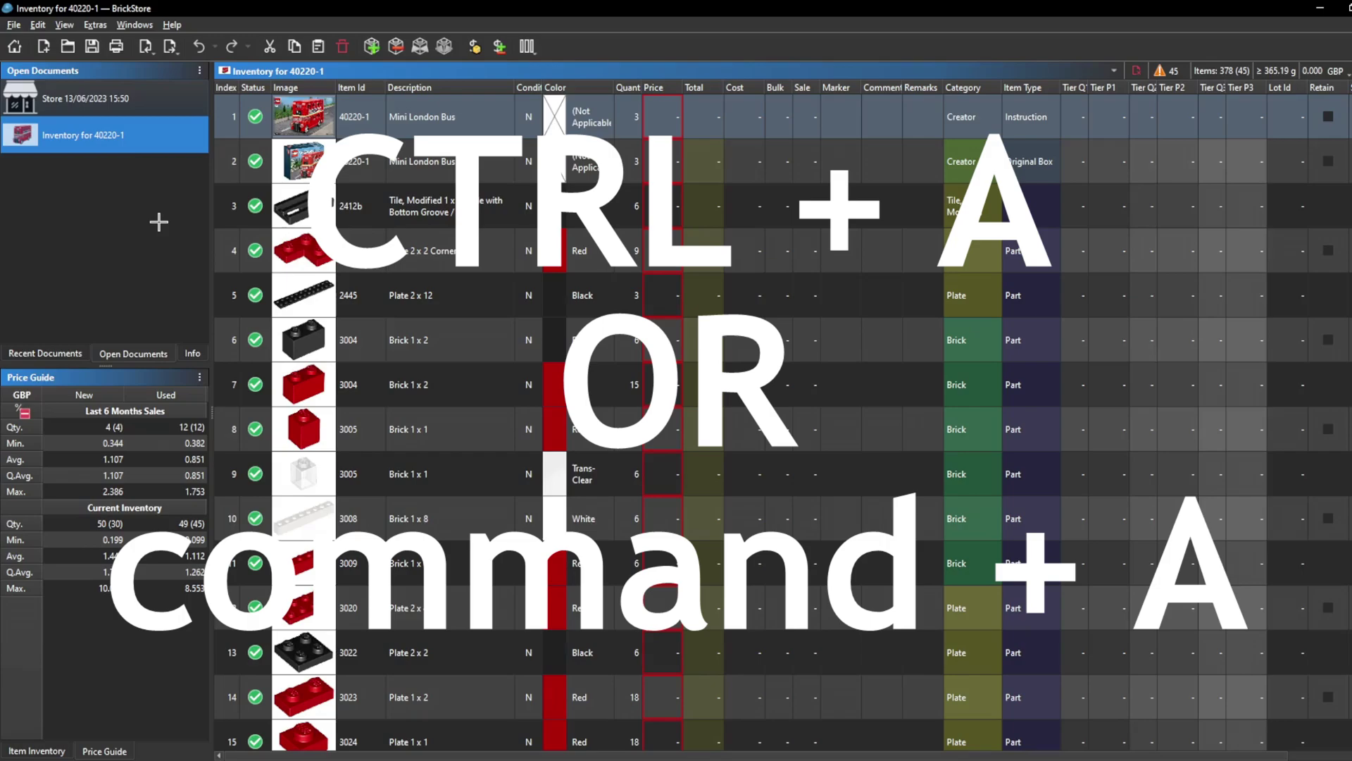
{"action": "key", "text": "ctrl+a"}
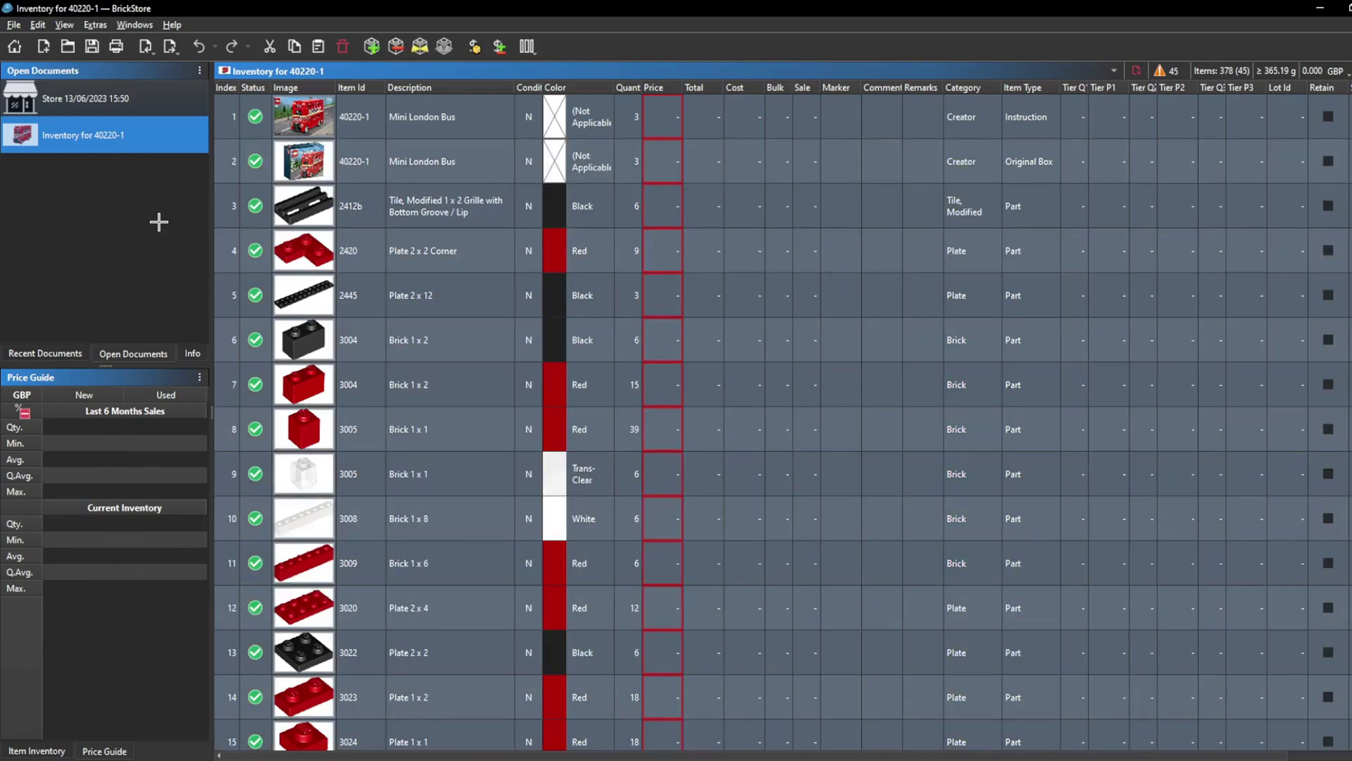
{"action": "scroll", "coordinate": [395, 225], "scroll_direction": "down", "scroll_amount": 9}
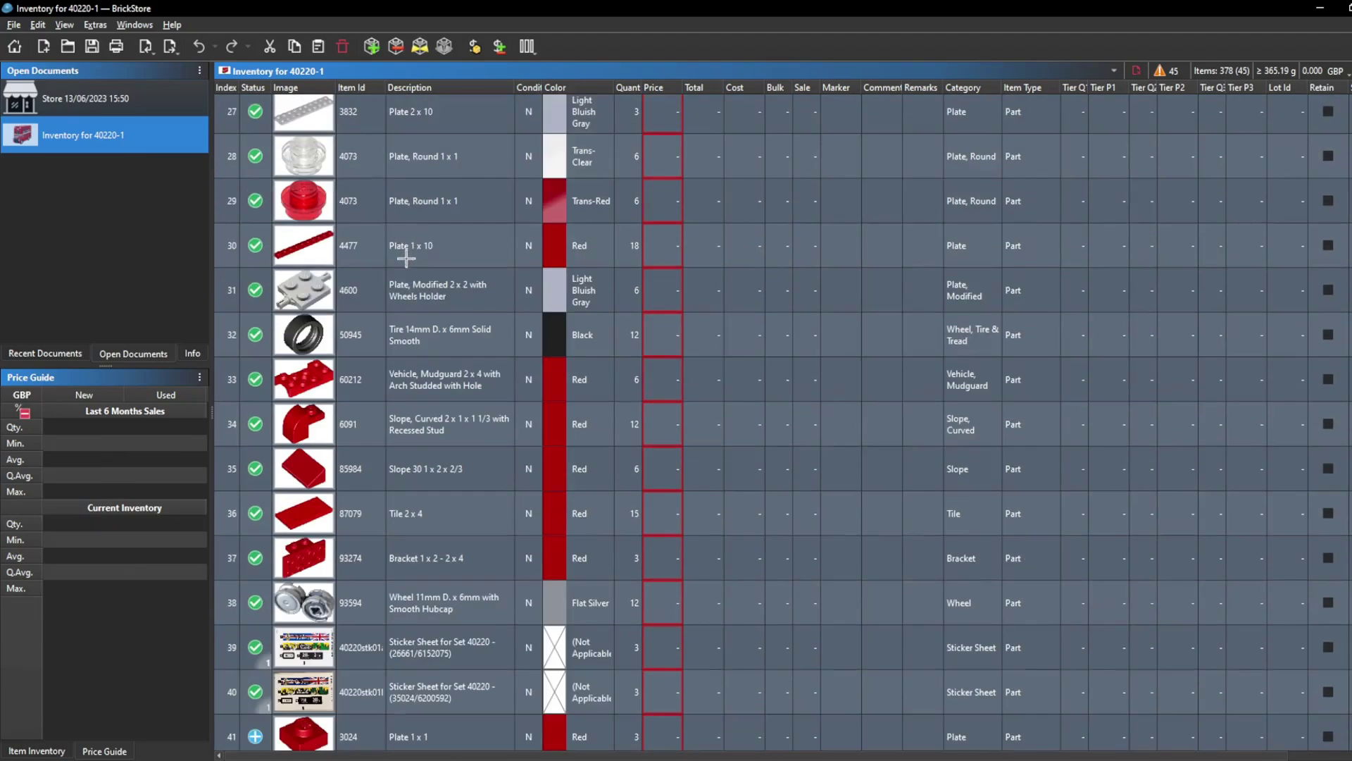
{"action": "scroll", "coordinate": [402, 423], "scroll_direction": "down", "scroll_amount": 2}
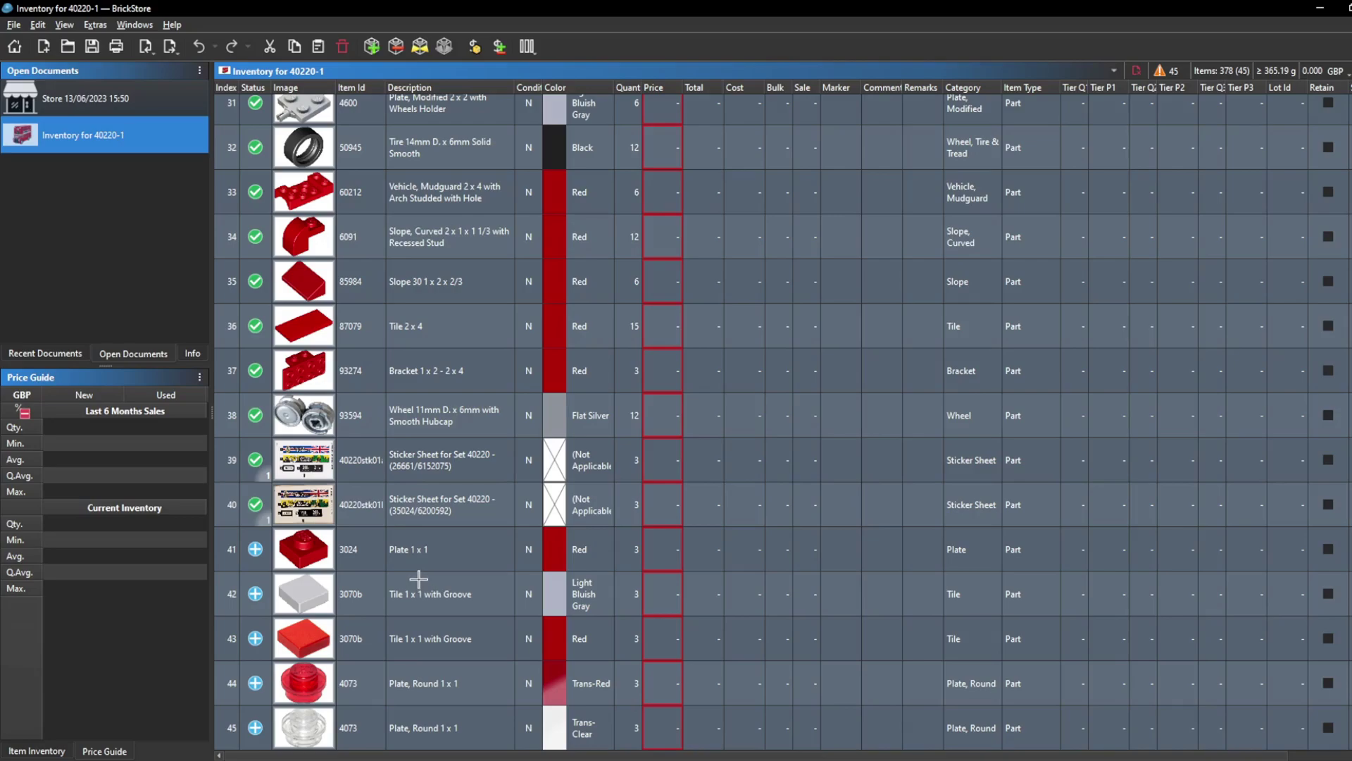
{"action": "scroll", "coordinate": [418, 579], "scroll_direction": "up", "scroll_amount": 10}
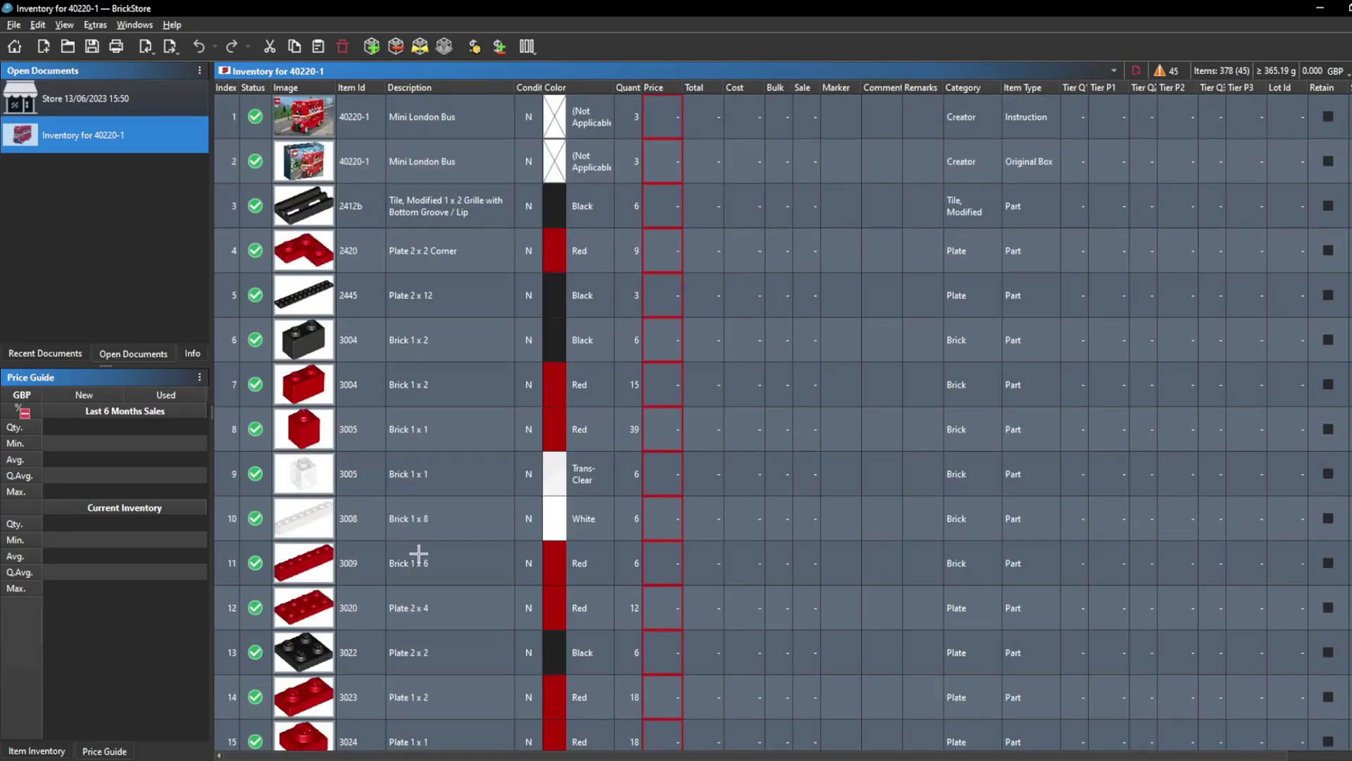
{"action": "scroll", "coordinate": [423, 563], "scroll_direction": "down", "scroll_amount": 6}
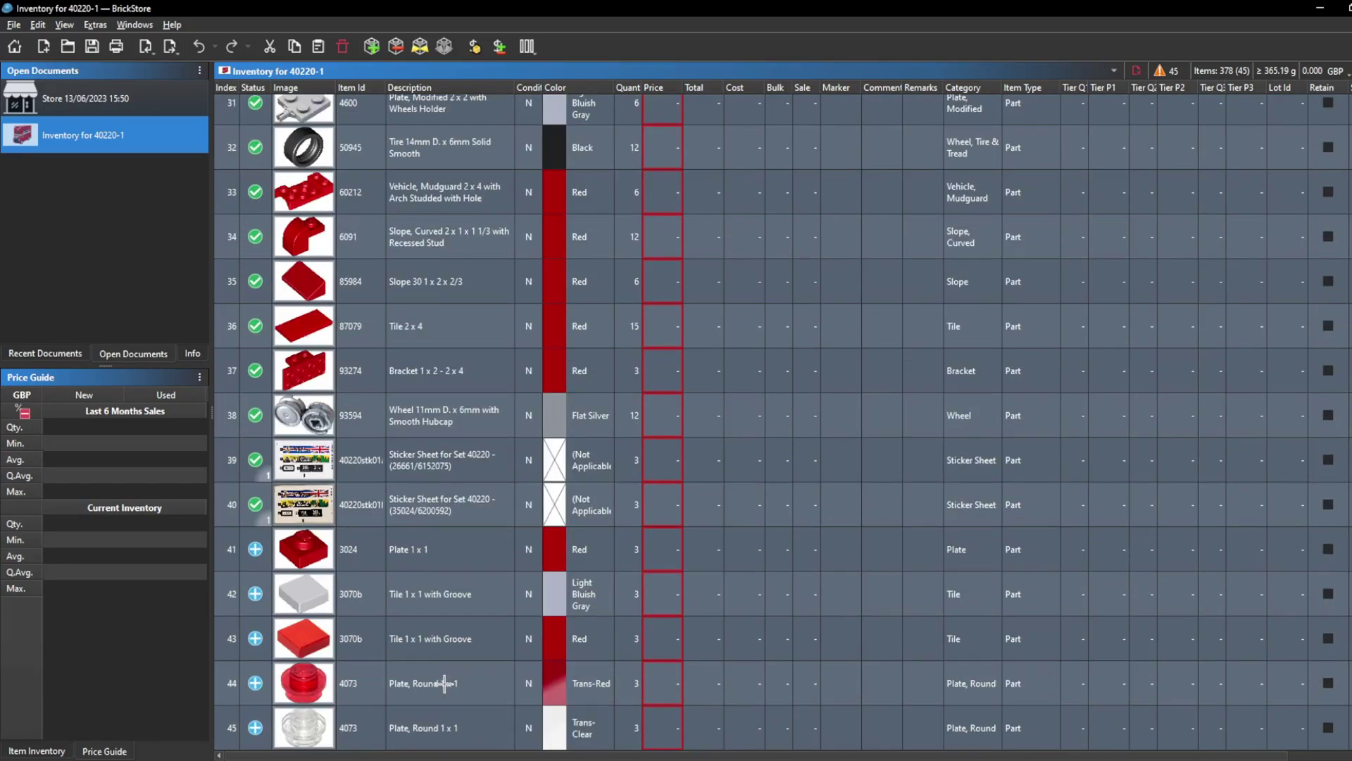
{"action": "scroll", "coordinate": [444, 680], "scroll_direction": "up", "scroll_amount": 6}
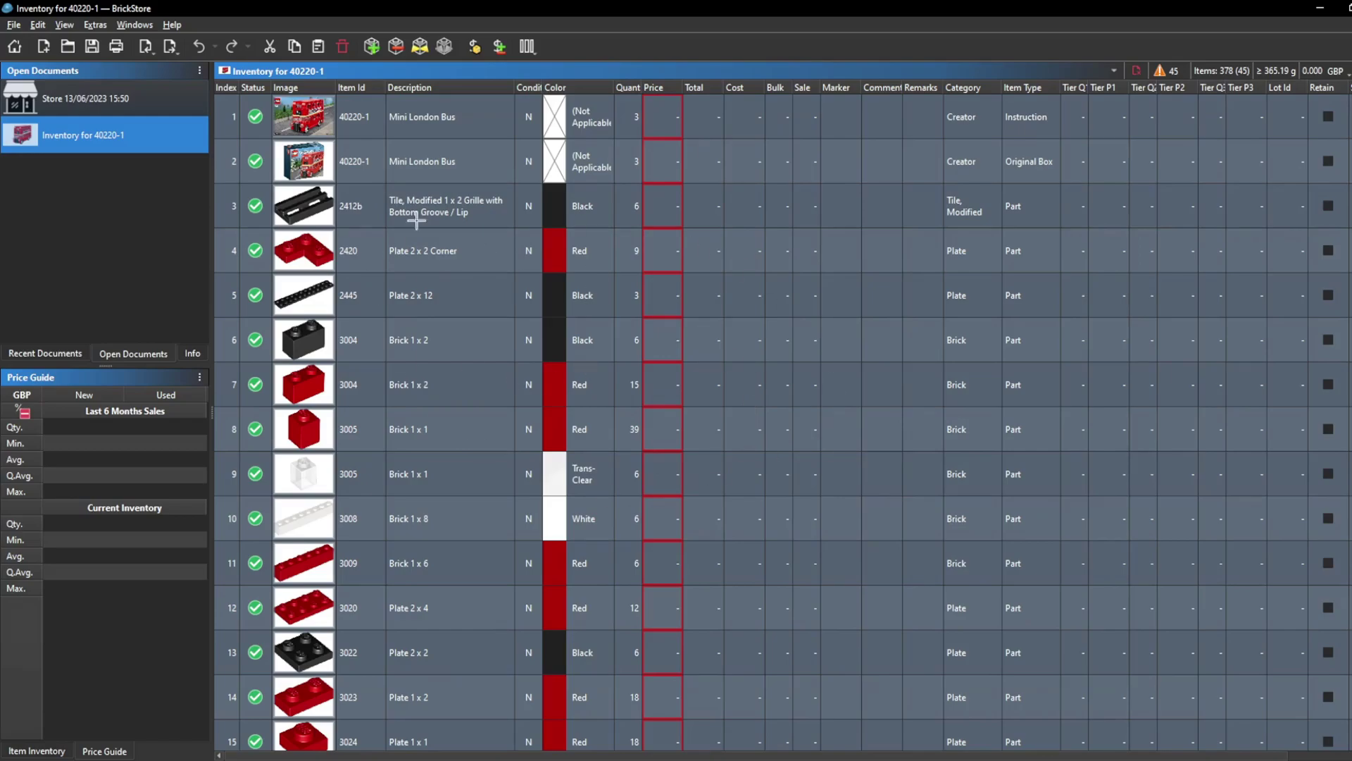
- Copy values from the Store 13/06/2023 15:50 document into the selected lots, using Merge for most fields and Copy for Retain flag and Stockroom
{"action": "left_click", "coordinate": [36, 25]}
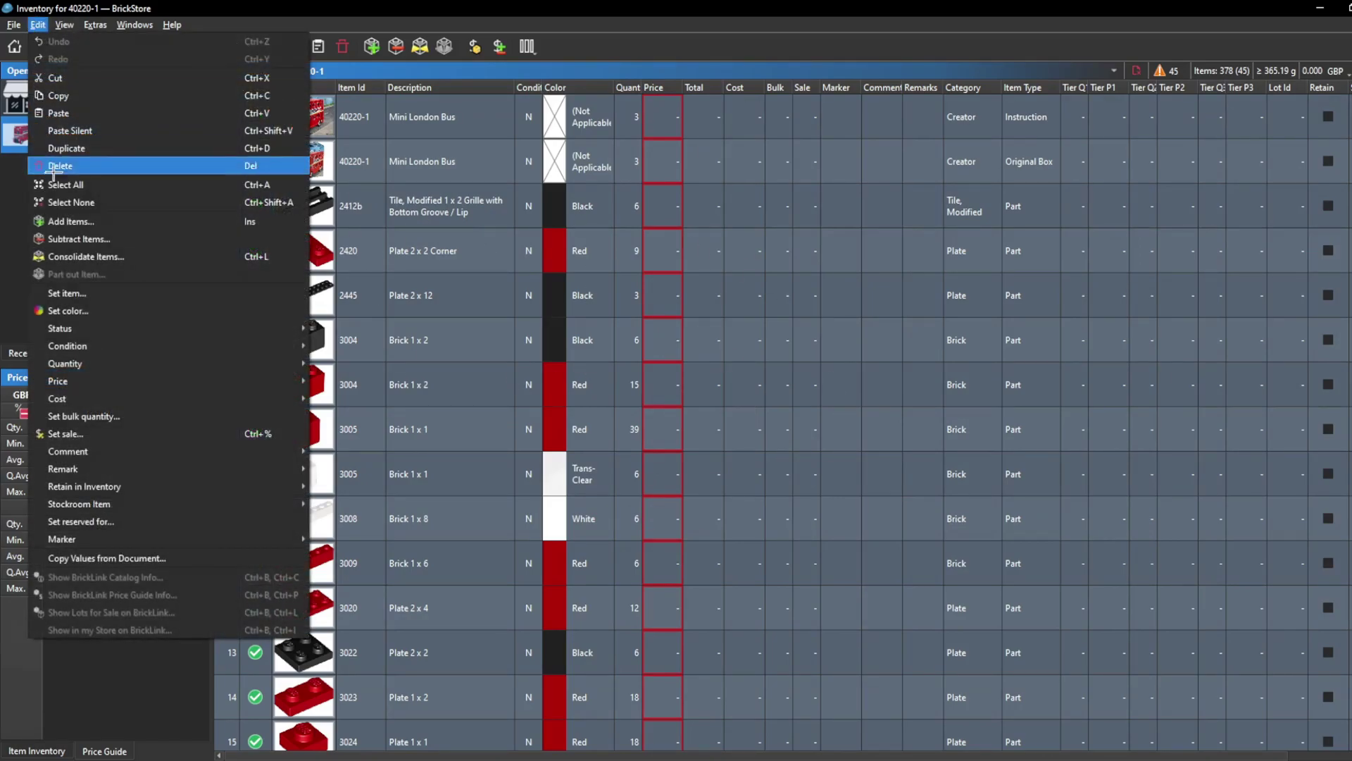
{"action": "left_click", "coordinate": [160, 557]}
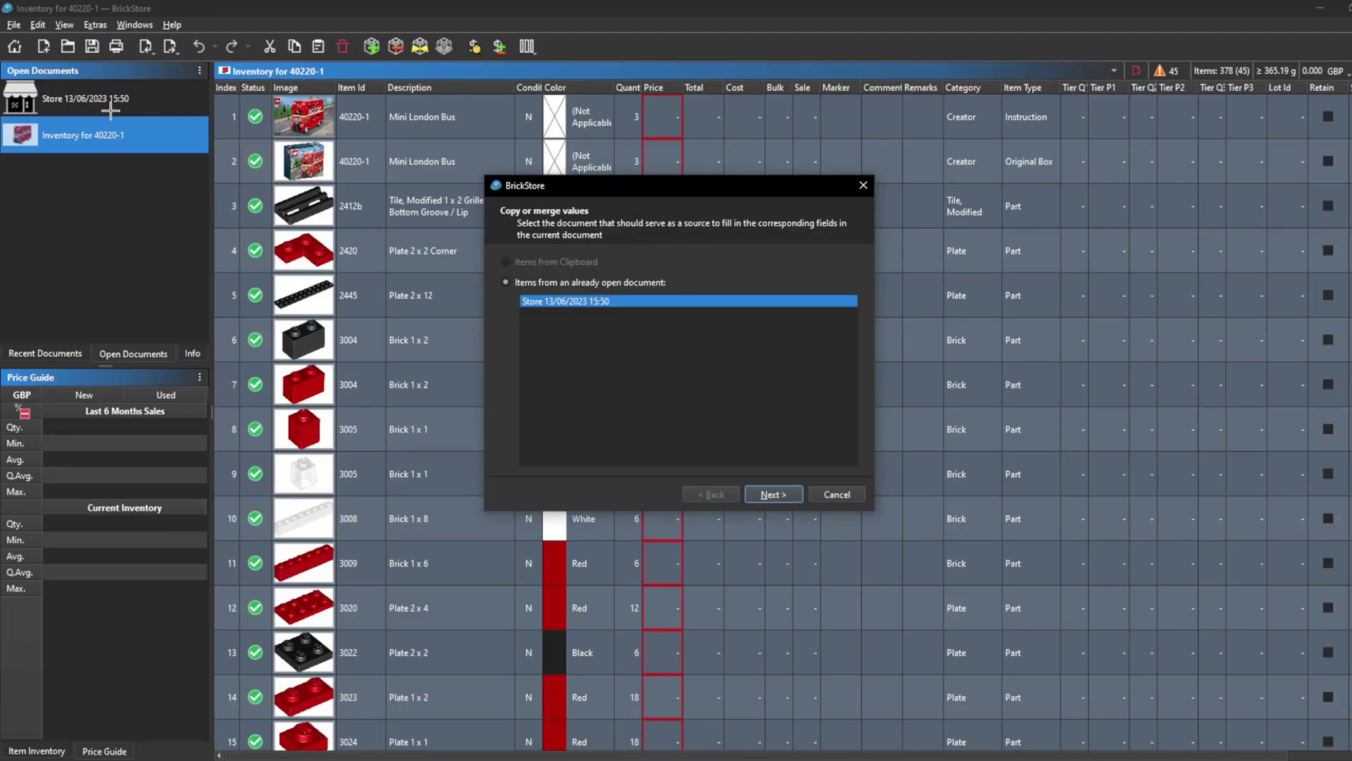
{"action": "left_click", "coordinate": [775, 493]}
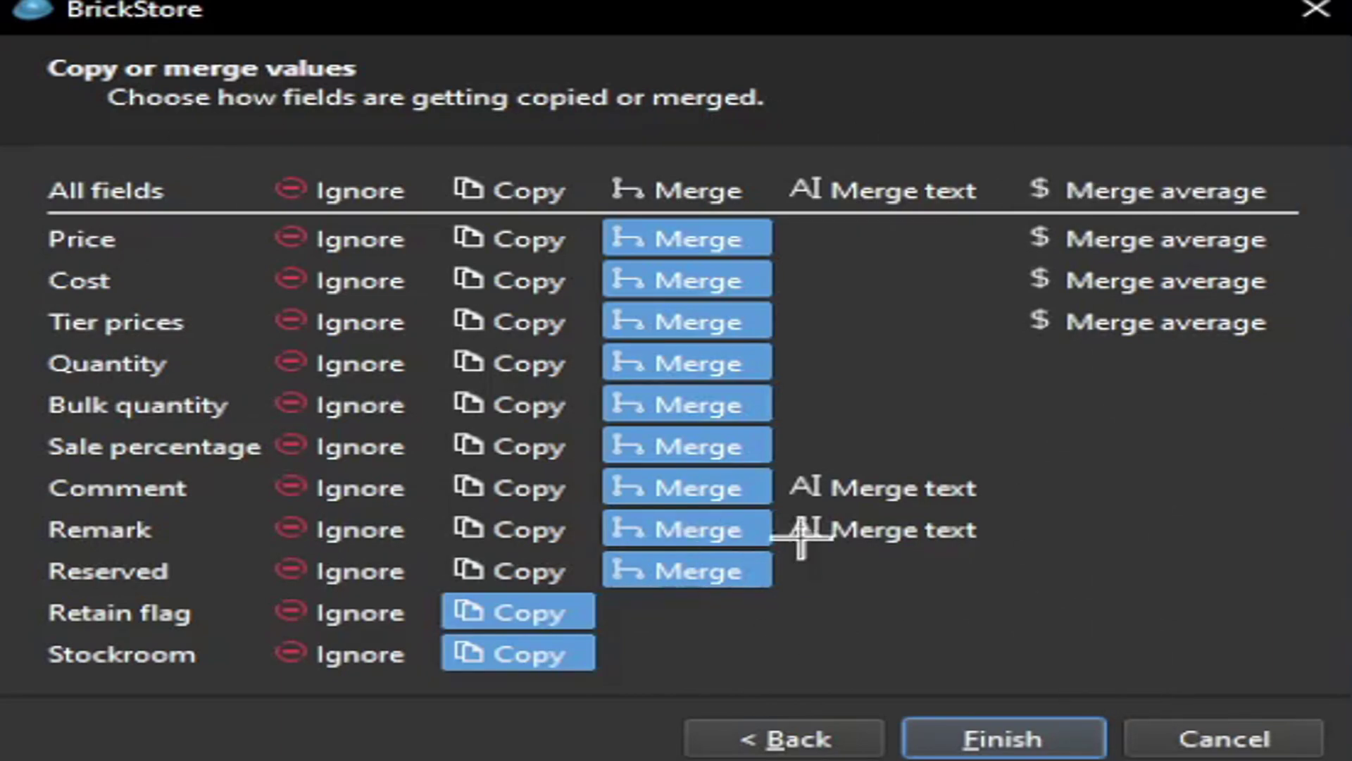
{"action": "left_click", "coordinate": [1020, 740]}
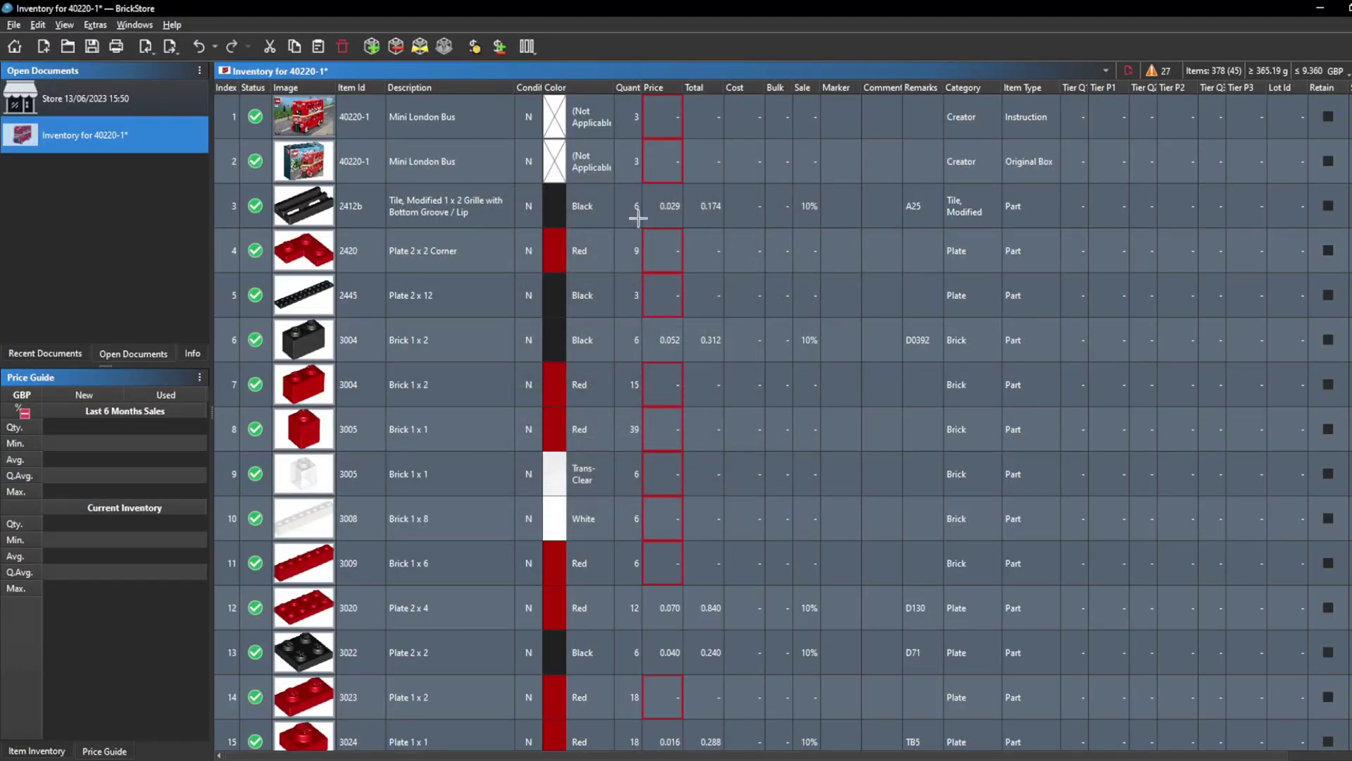
{"action": "scroll", "coordinate": [621, 230], "scroll_direction": "down", "scroll_amount": 9}
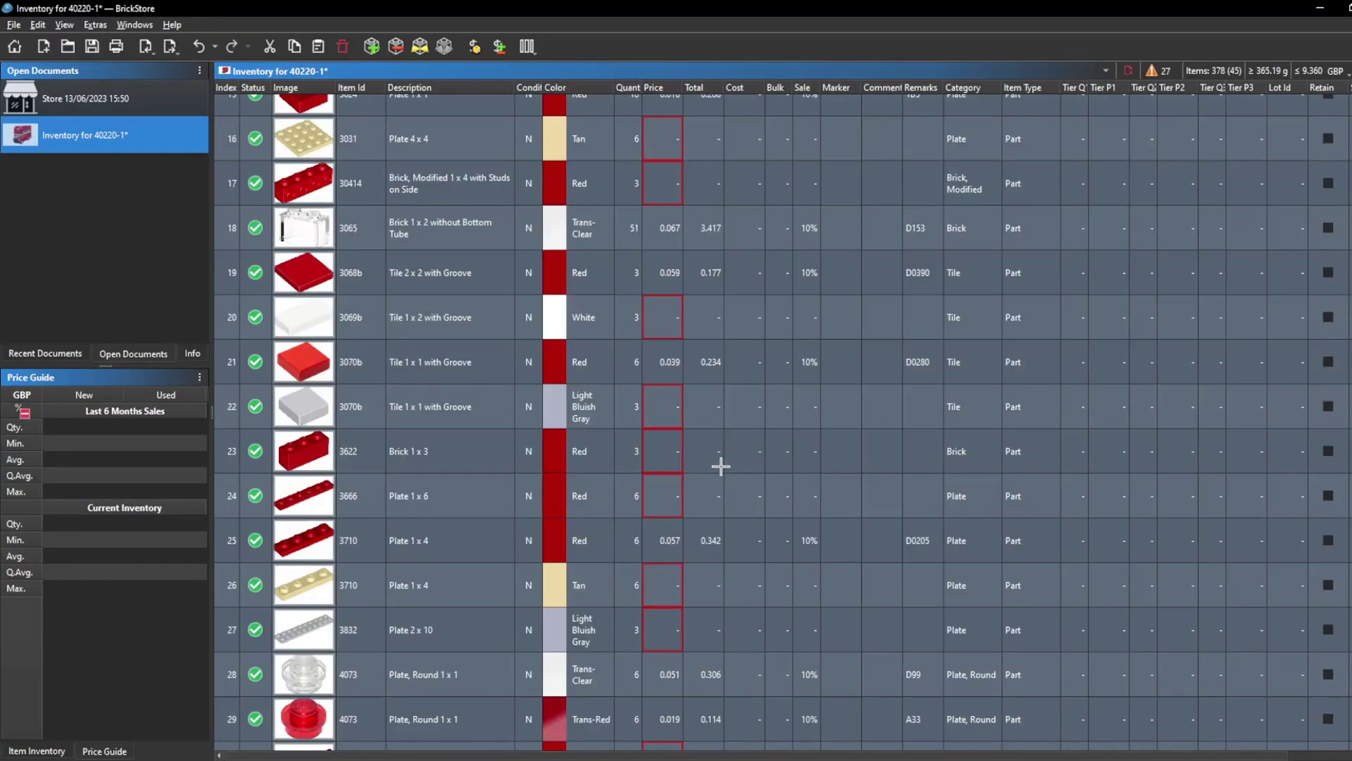
- Check the copied values through the list, and move the Remarks column between the quantity and price columns
{"action": "scroll", "coordinate": [726, 471], "scroll_direction": "down", "scroll_amount": 2}
{"action": "scroll", "coordinate": [726, 471], "scroll_direction": "up", "scroll_amount": 7}
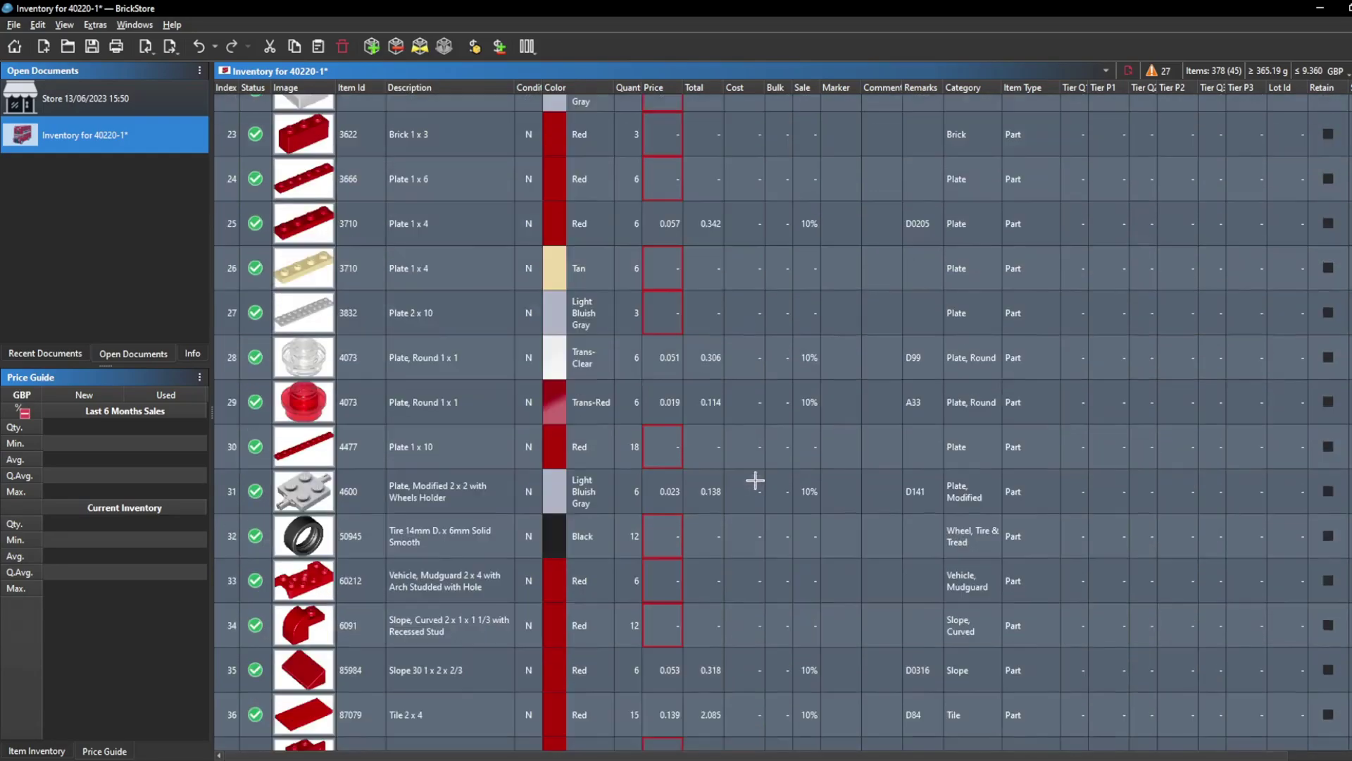
{"action": "scroll", "coordinate": [773, 503], "scroll_direction": "up", "scroll_amount": 4}
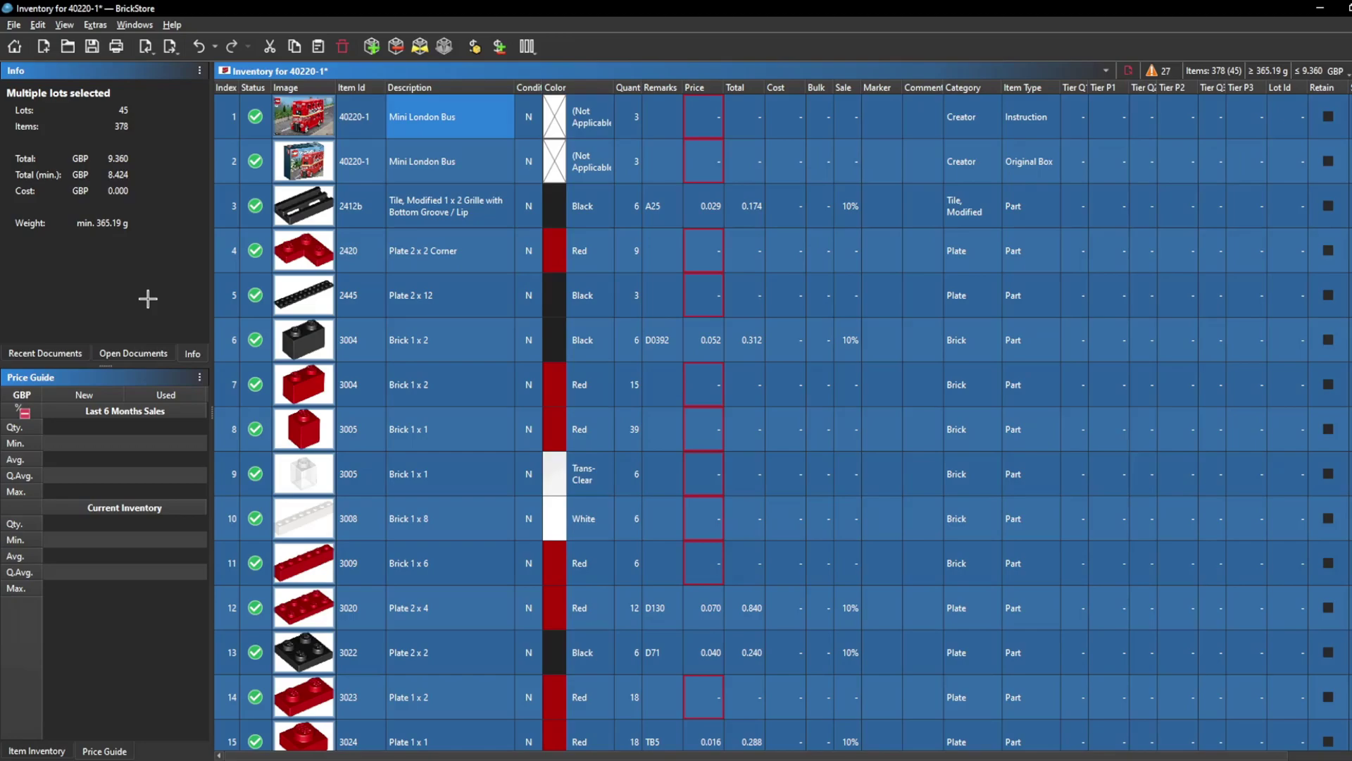
{"action": "left_click", "coordinate": [150, 351]}
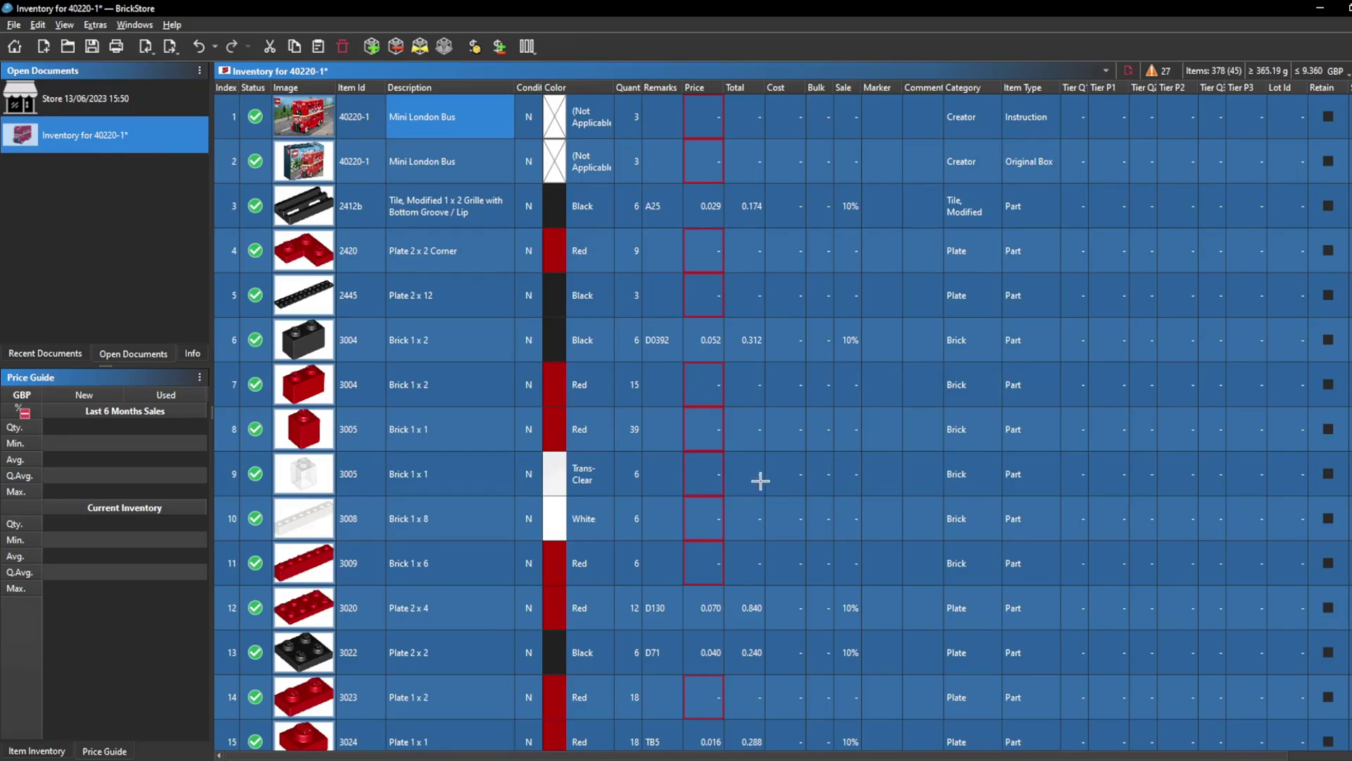
- Consolidate the duplicate lots with the same options for all, using the topmost lot as destination, Merge average for prices and Merge text for remarks
{"action": "scroll", "coordinate": [761, 477], "scroll_direction": "down", "scroll_amount": 10}
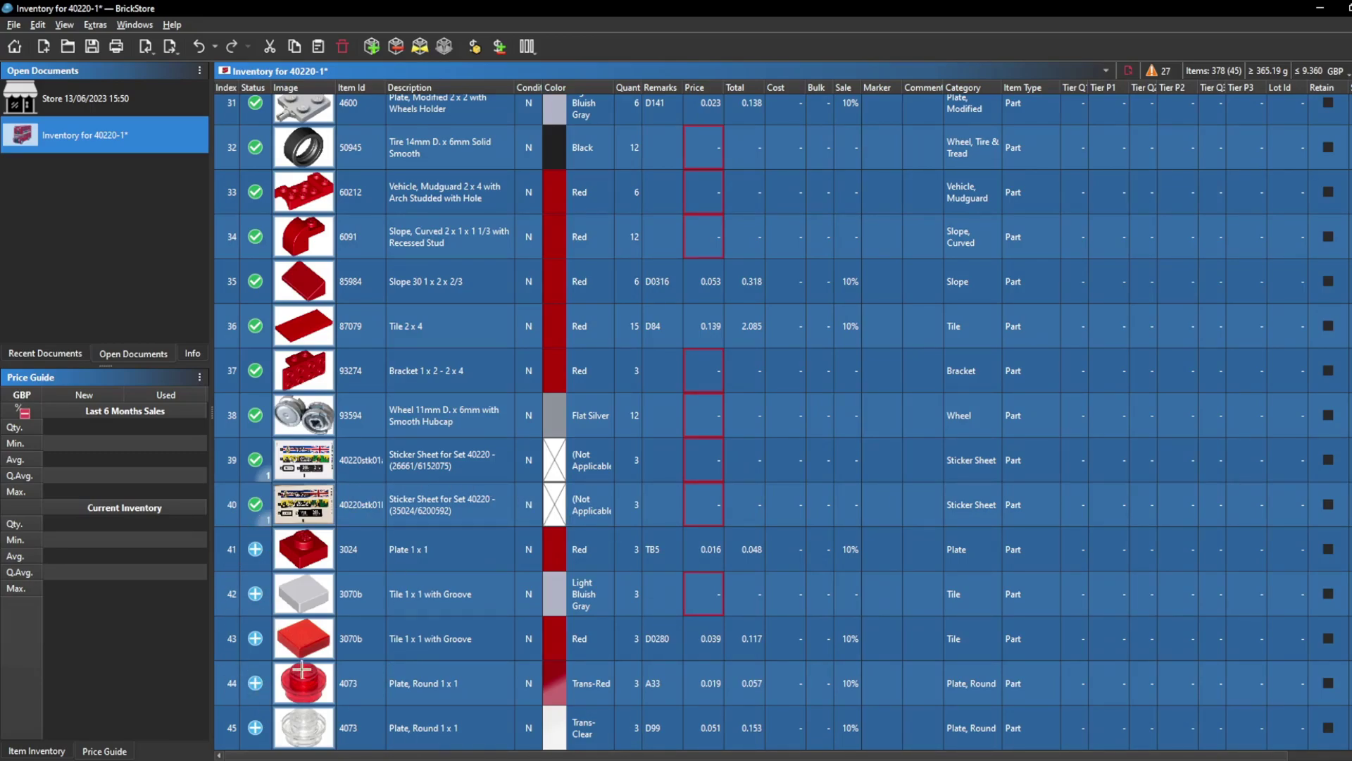
{"action": "scroll", "coordinate": [370, 702], "scroll_direction": "up", "scroll_amount": 7}
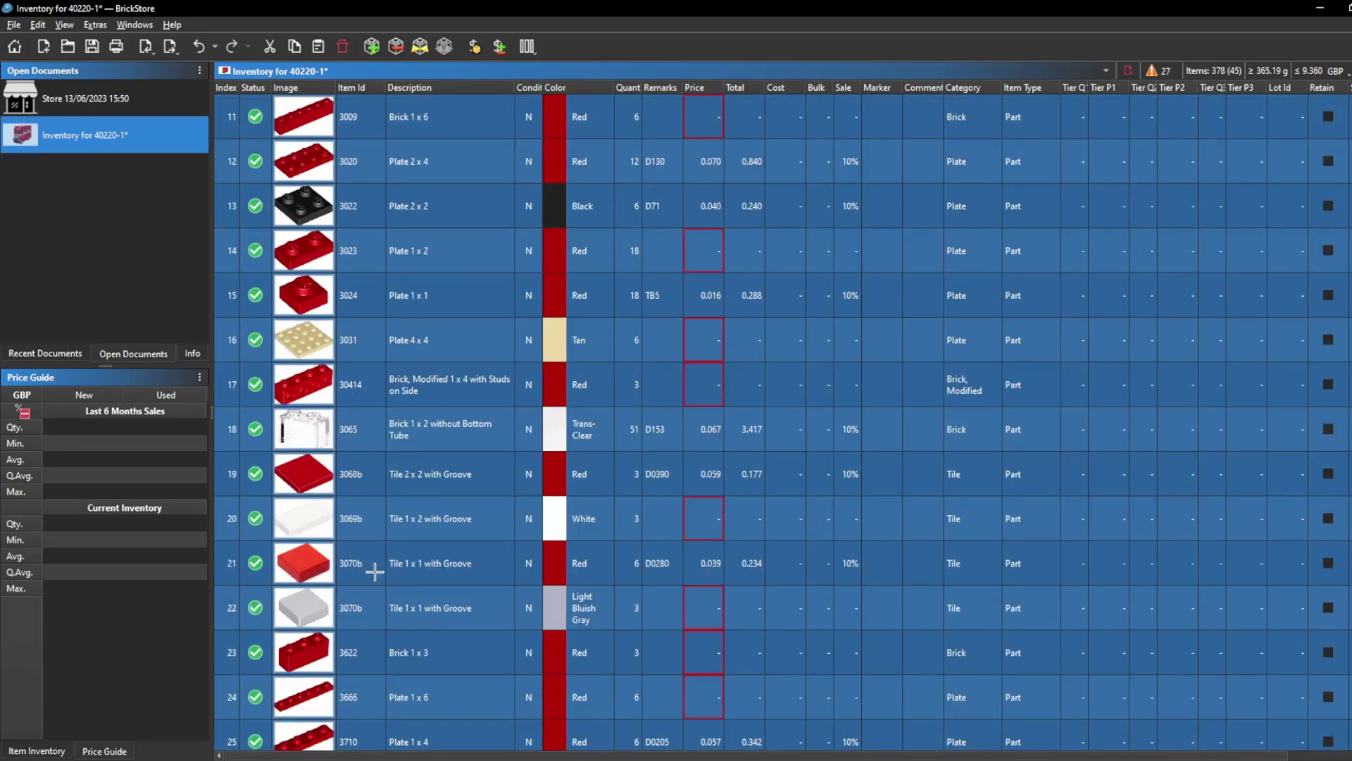
{"action": "scroll", "coordinate": [350, 714], "scroll_direction": "down", "scroll_amount": 7}
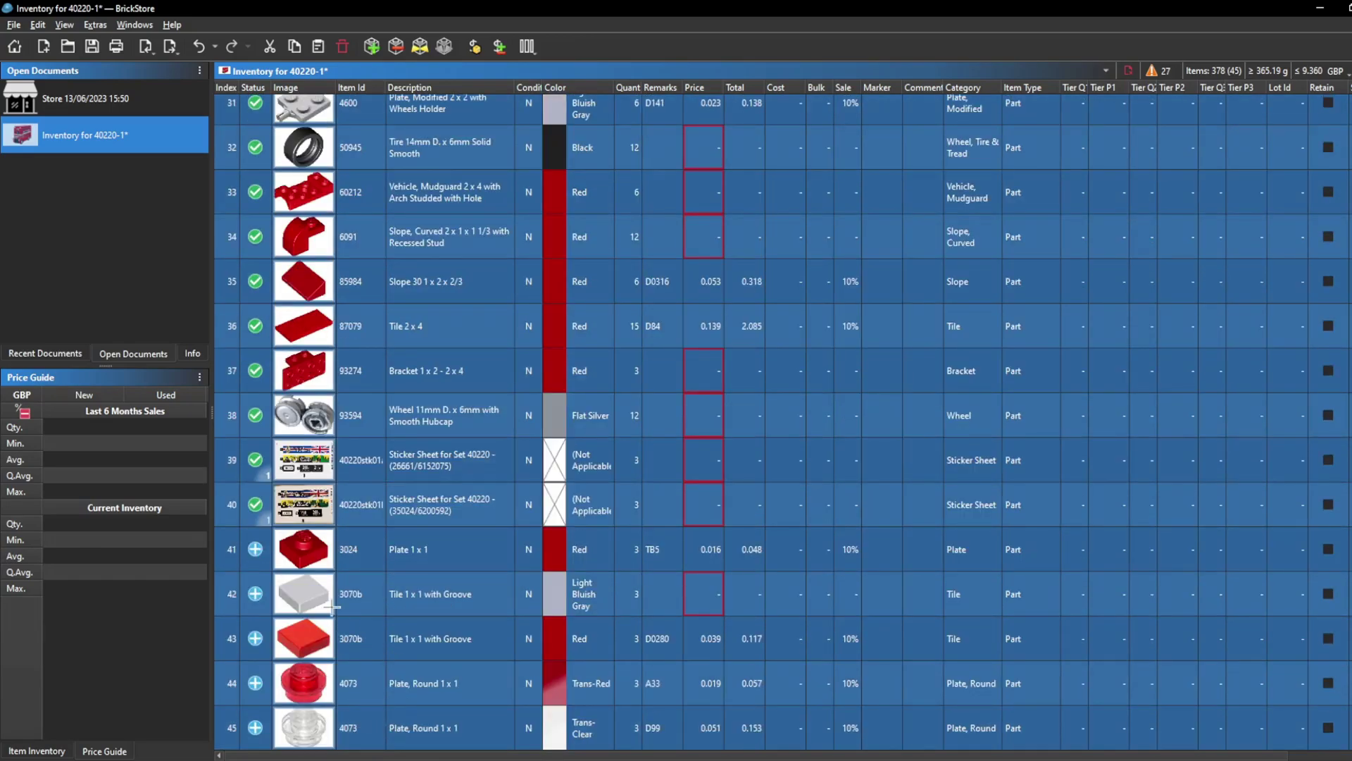
{"action": "scroll", "coordinate": [346, 598], "scroll_direction": "up", "scroll_amount": 10}
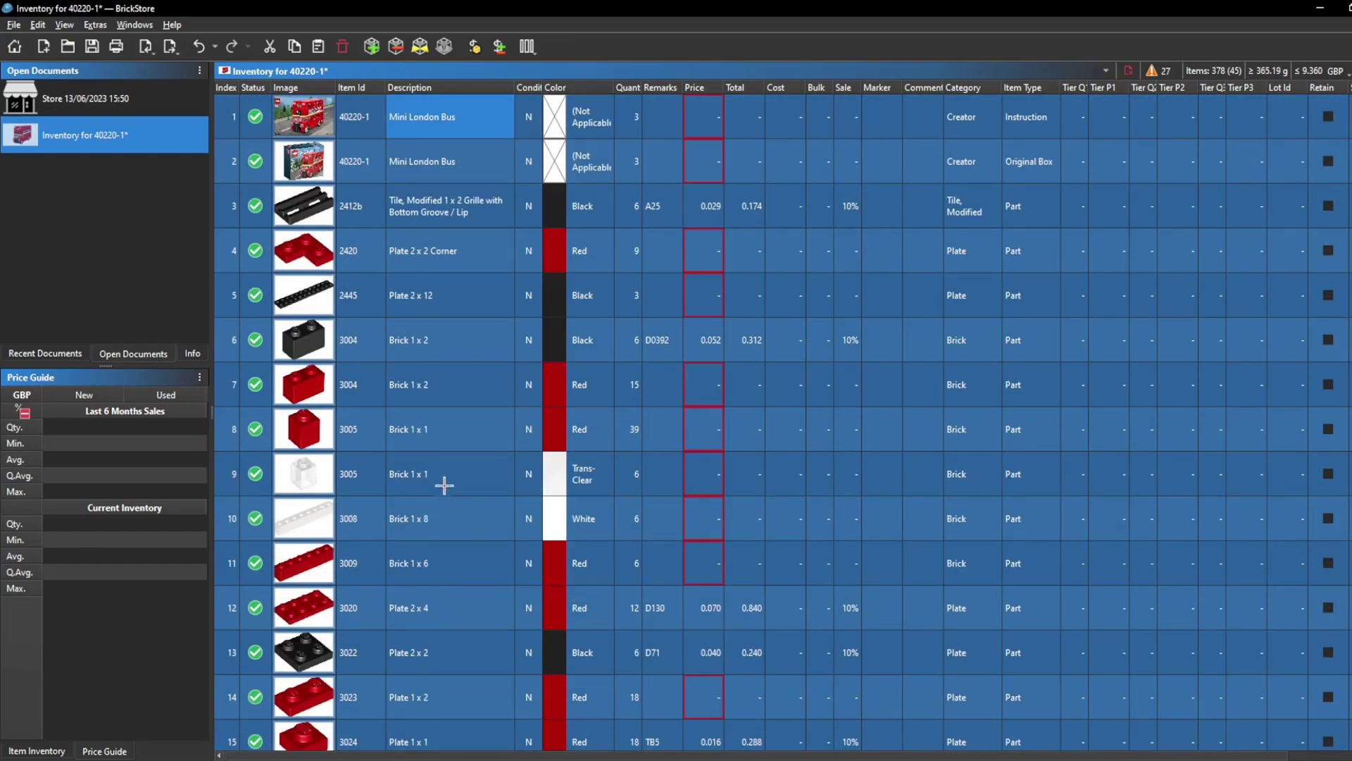
{"action": "left_click", "coordinate": [38, 25]}
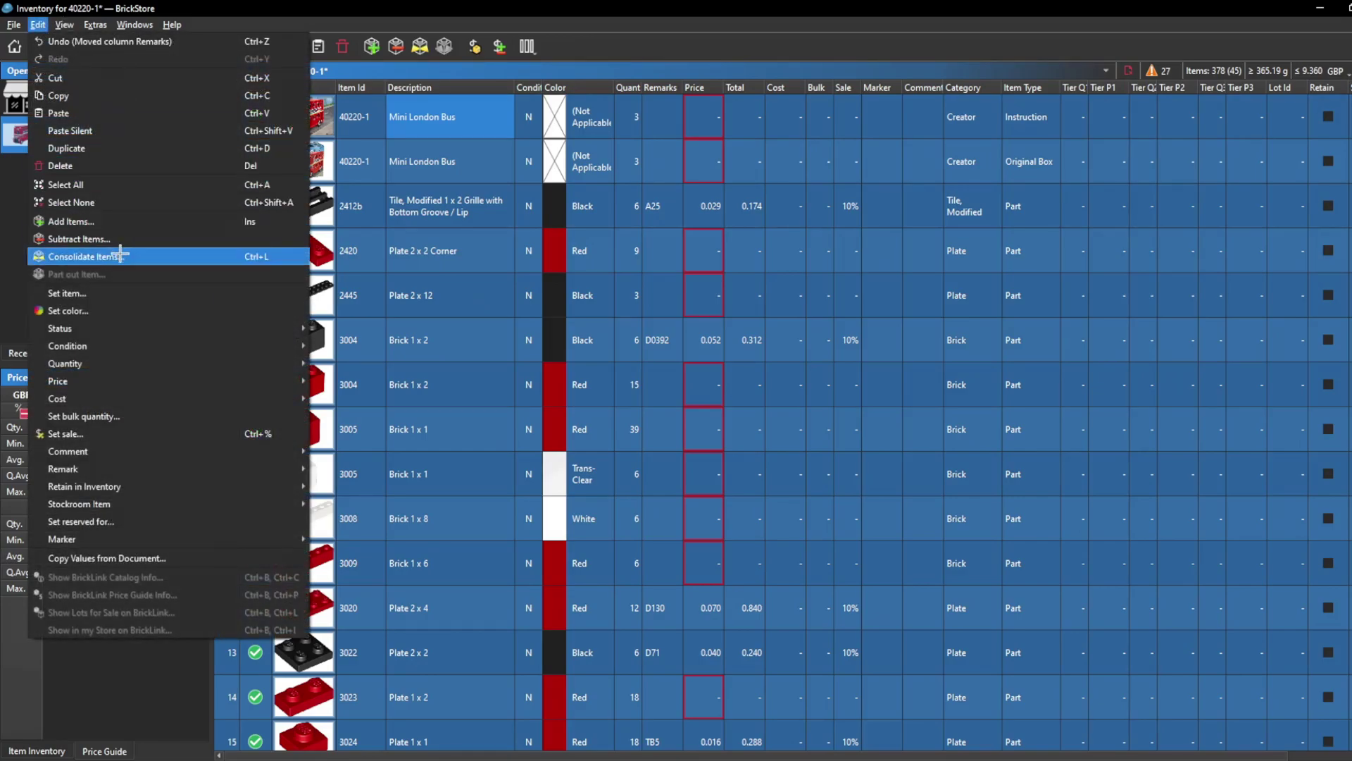
{"action": "left_click", "coordinate": [120, 255]}
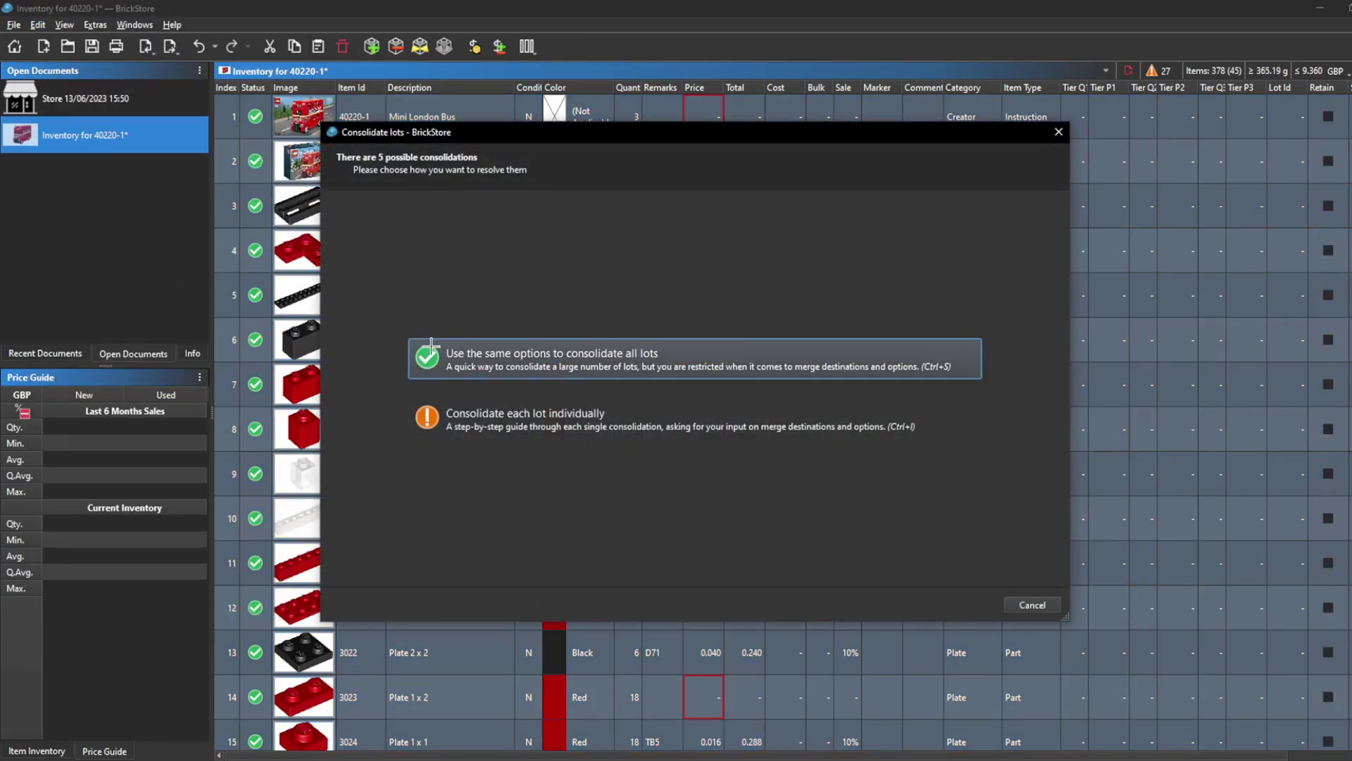
{"action": "left_click", "coordinate": [496, 339]}
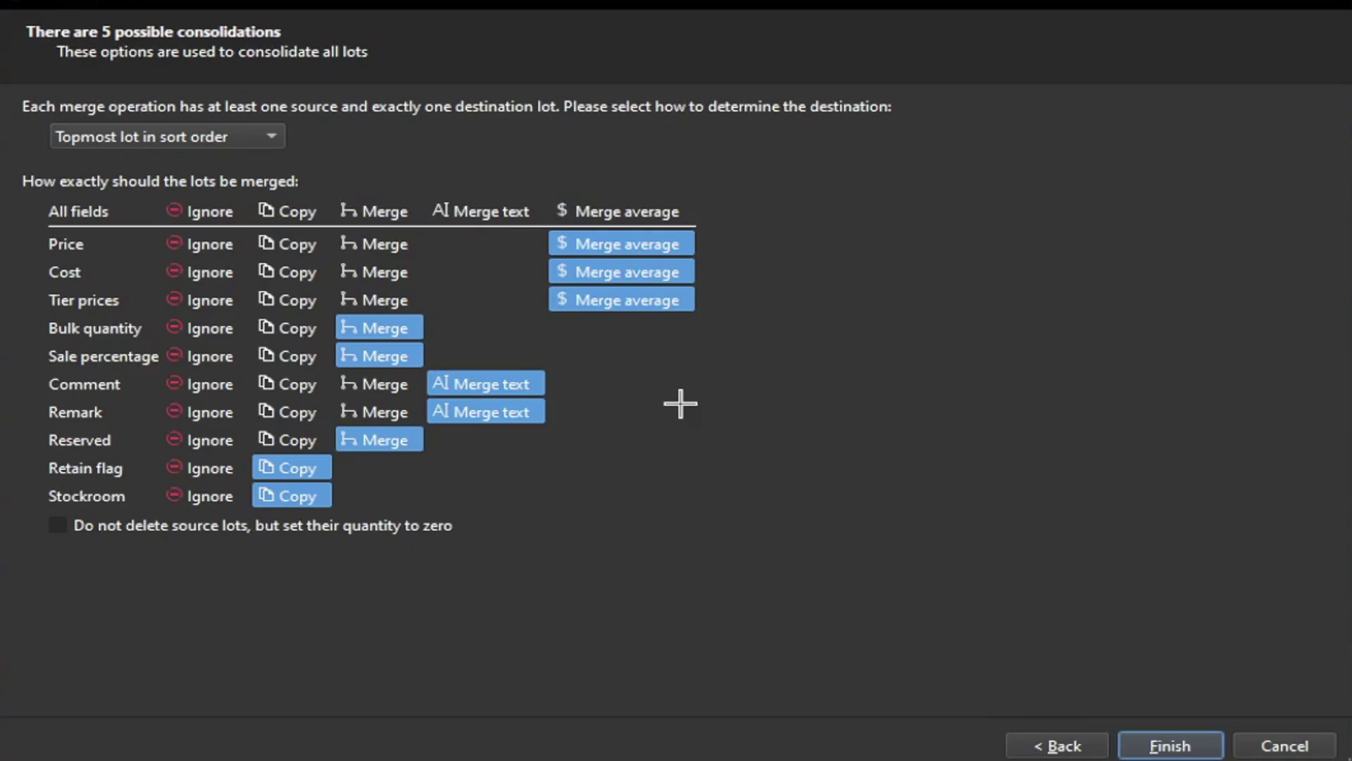
{"action": "left_click", "coordinate": [1156, 743]}
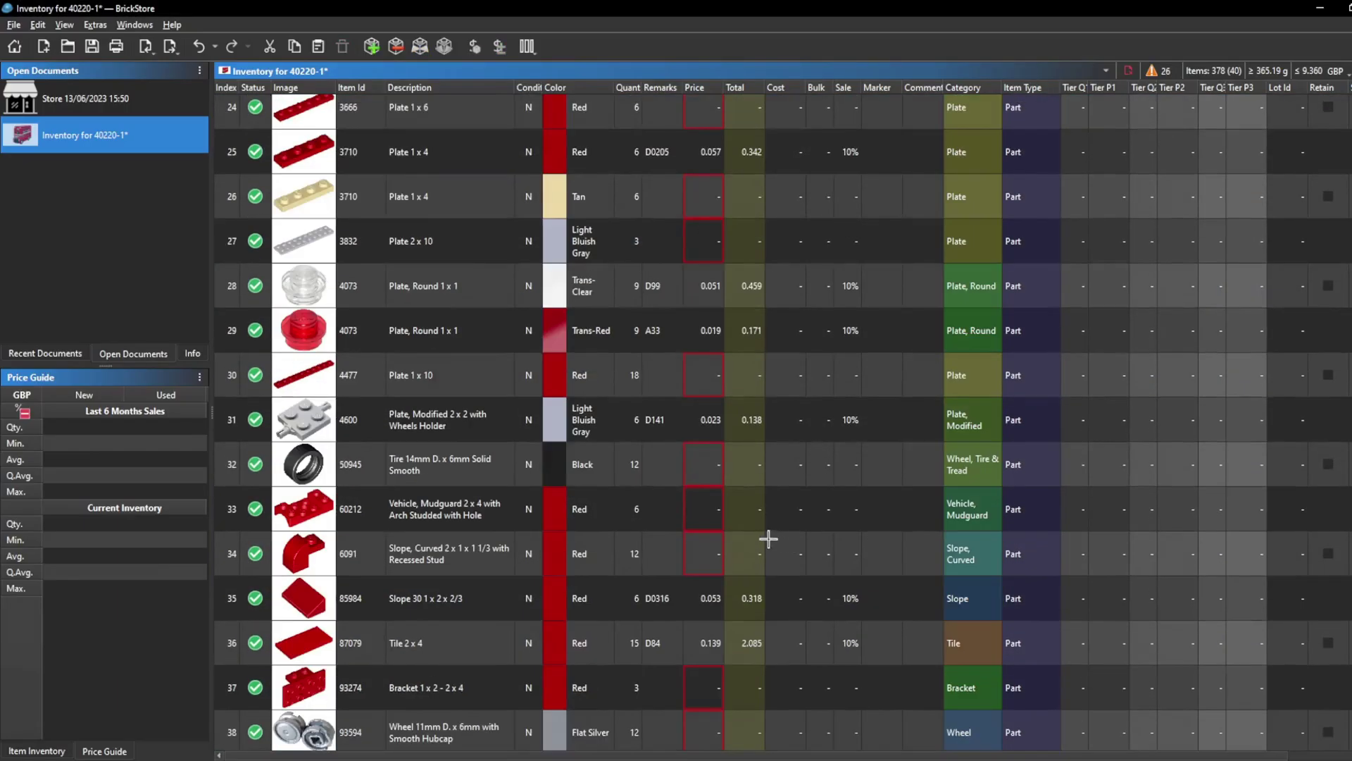
{"action": "scroll", "coordinate": [768, 539], "scroll_direction": "down", "scroll_amount": 1}
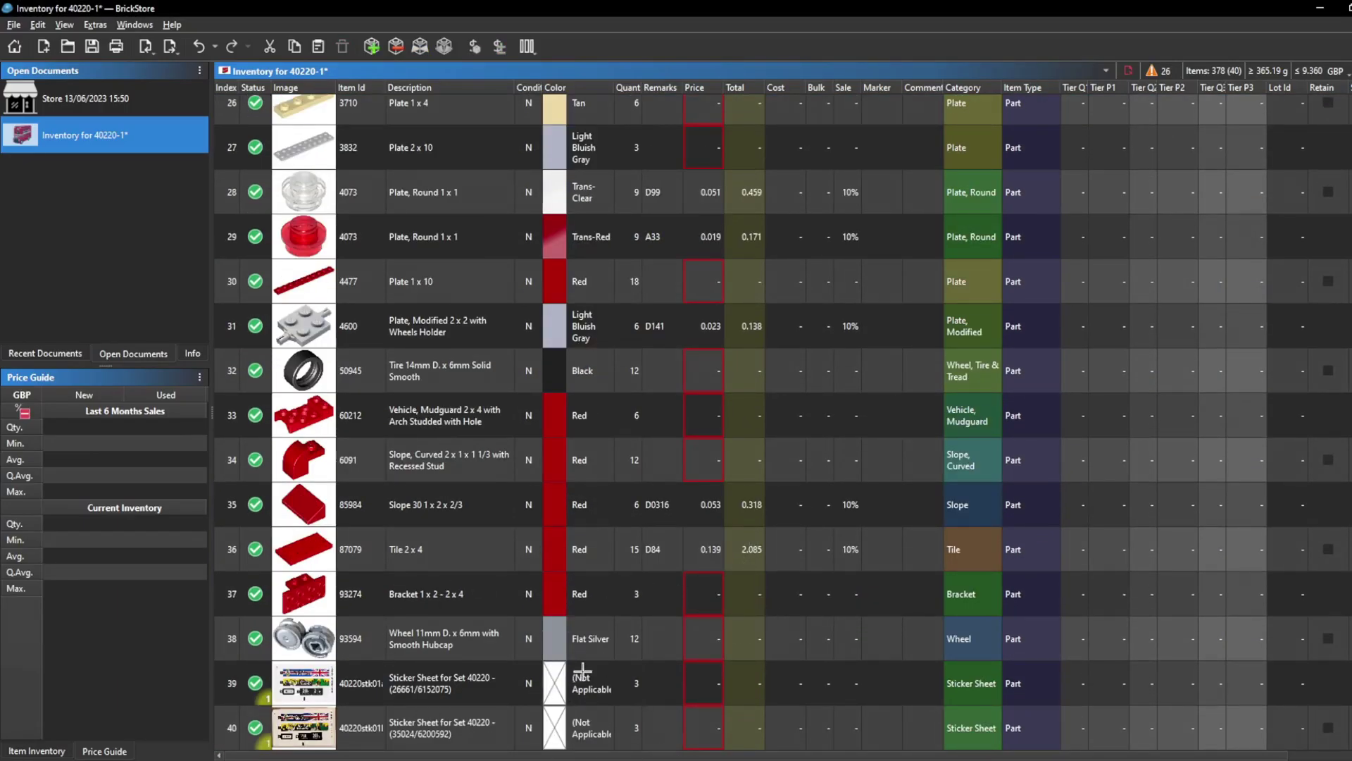
{"action": "scroll", "coordinate": [679, 704], "scroll_direction": "up", "scroll_amount": 8}
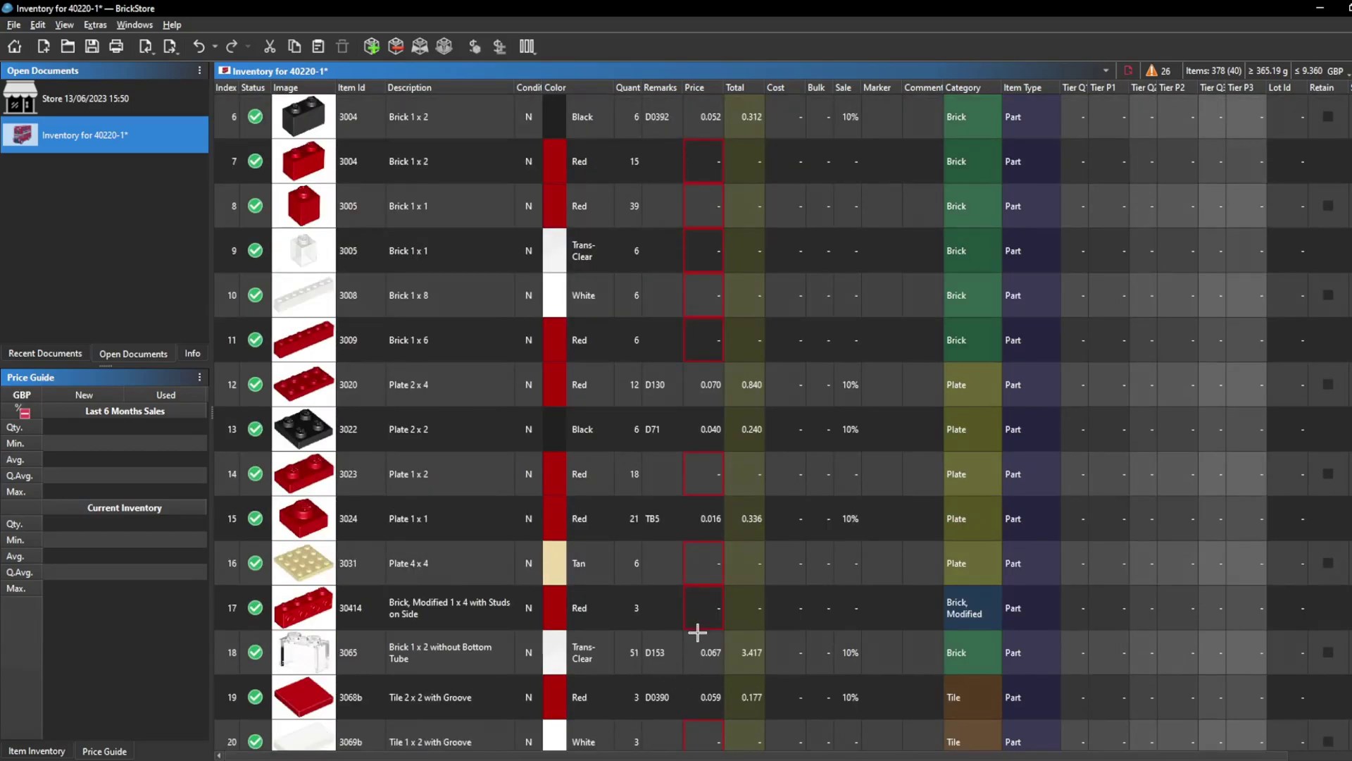
{"action": "scroll", "coordinate": [705, 637], "scroll_direction": "down", "scroll_amount": 8}
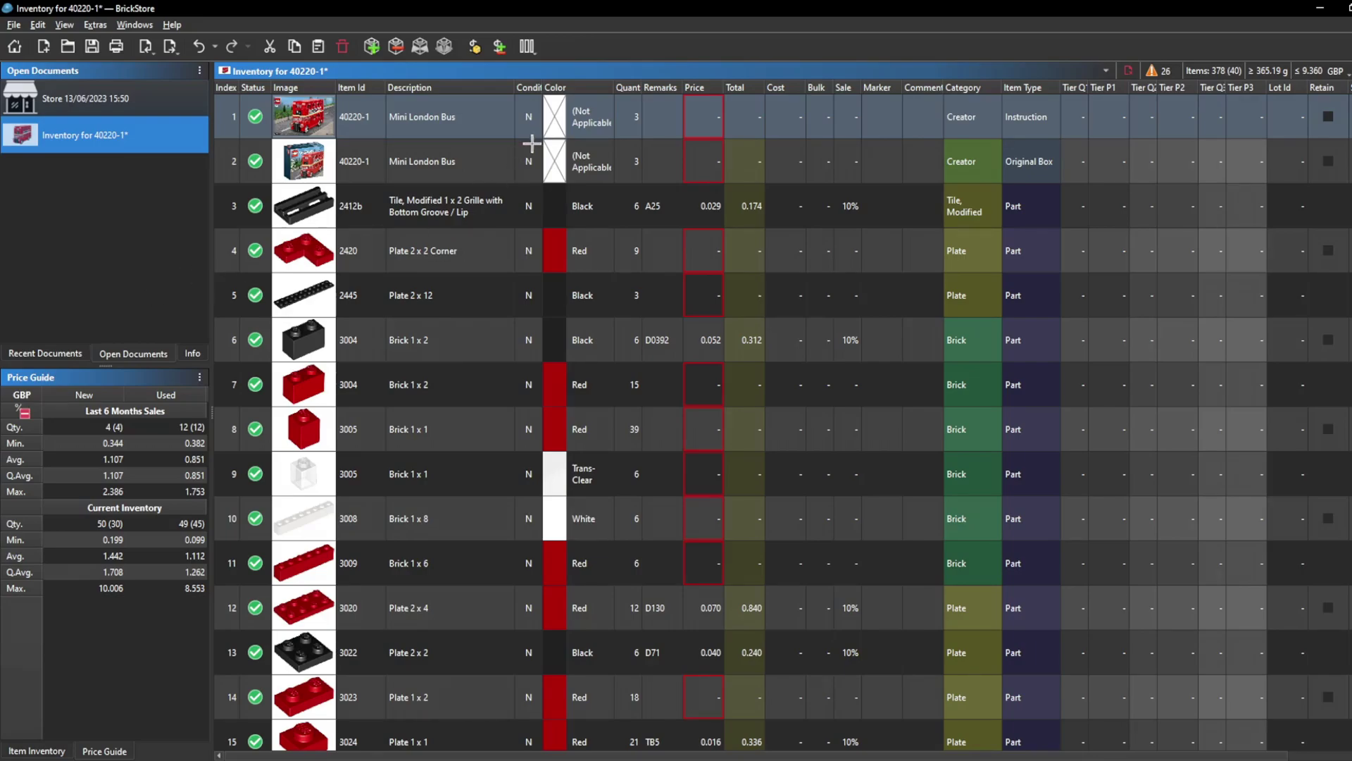
- Fill in the missing remarks for the lots, such as I1 for the instructions, B1 for the box, D11 for 2420 and D13 for 2445
{"action": "left_click", "coordinate": [669, 126]}
{"action": "scroll", "coordinate": [645, 423], "scroll_direction": "down", "scroll_amount": 8}
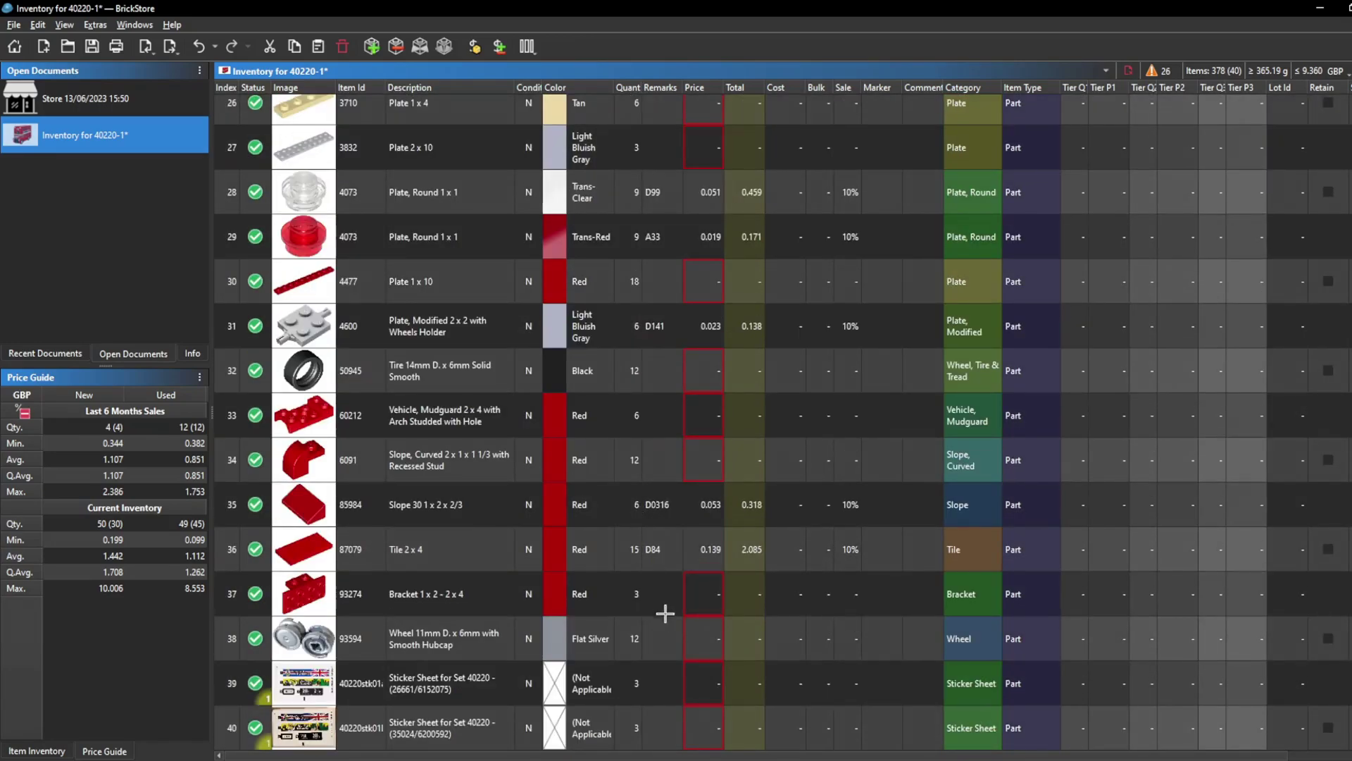
{"action": "scroll", "coordinate": [667, 718], "scroll_direction": "up", "scroll_amount": 8}
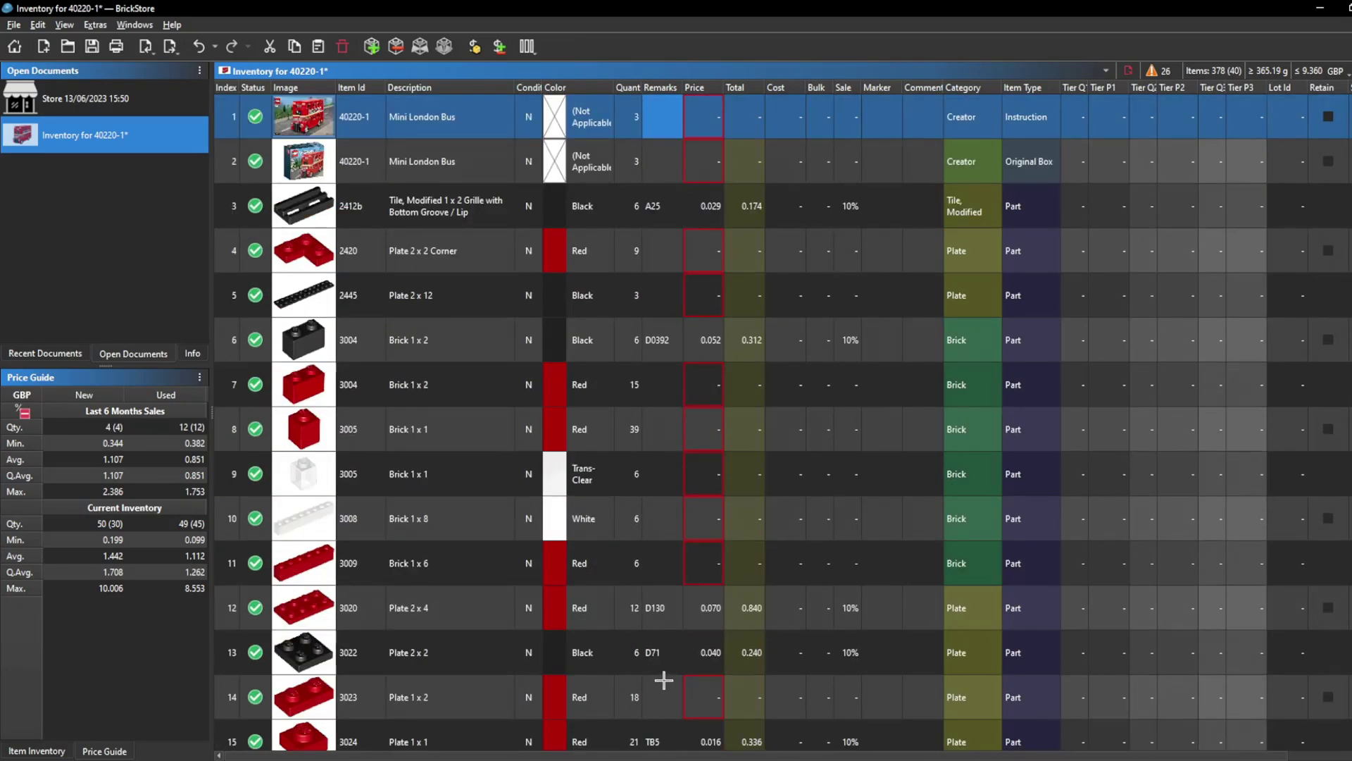
{"action": "left_click", "coordinate": [636, 528]}
{"action": "left_click", "coordinate": [659, 279]}
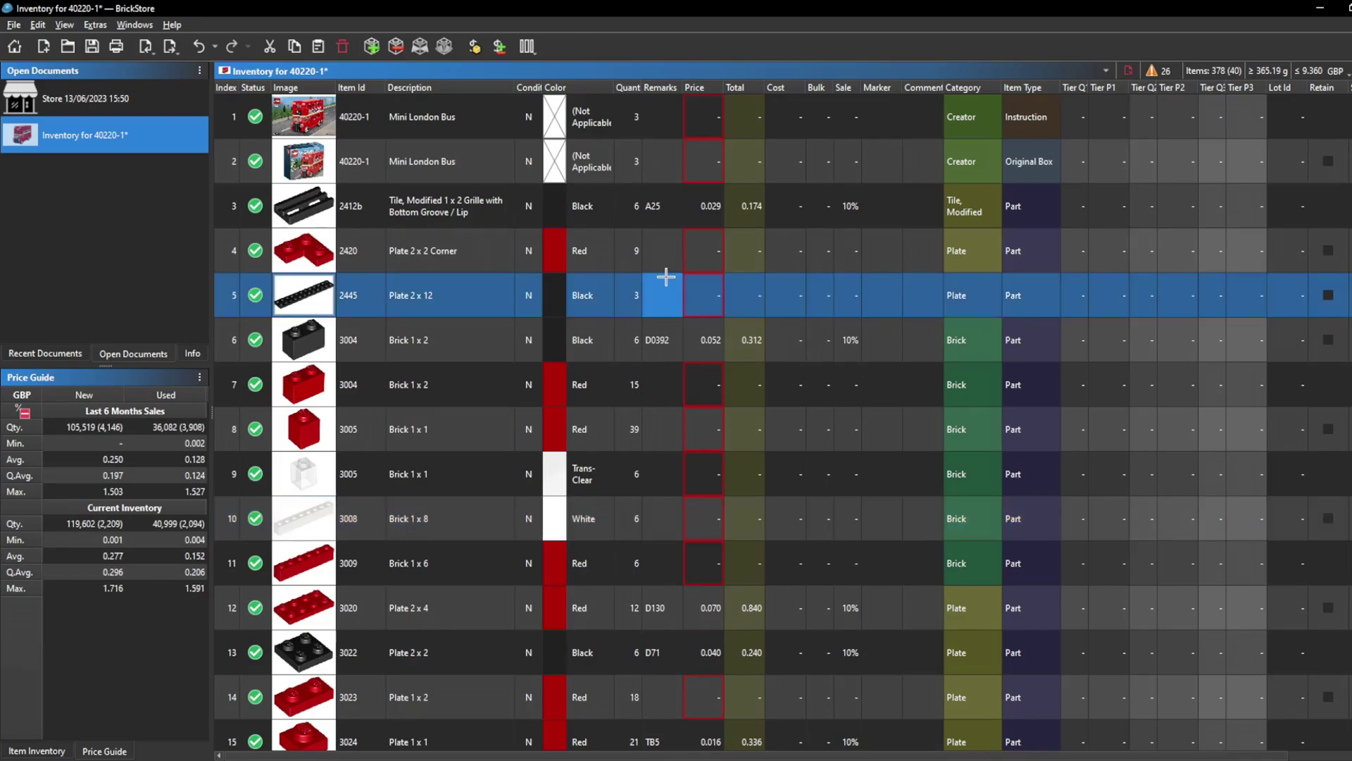
{"action": "left_click", "coordinate": [652, 268]}
{"action": "left_click", "coordinate": [653, 176]}
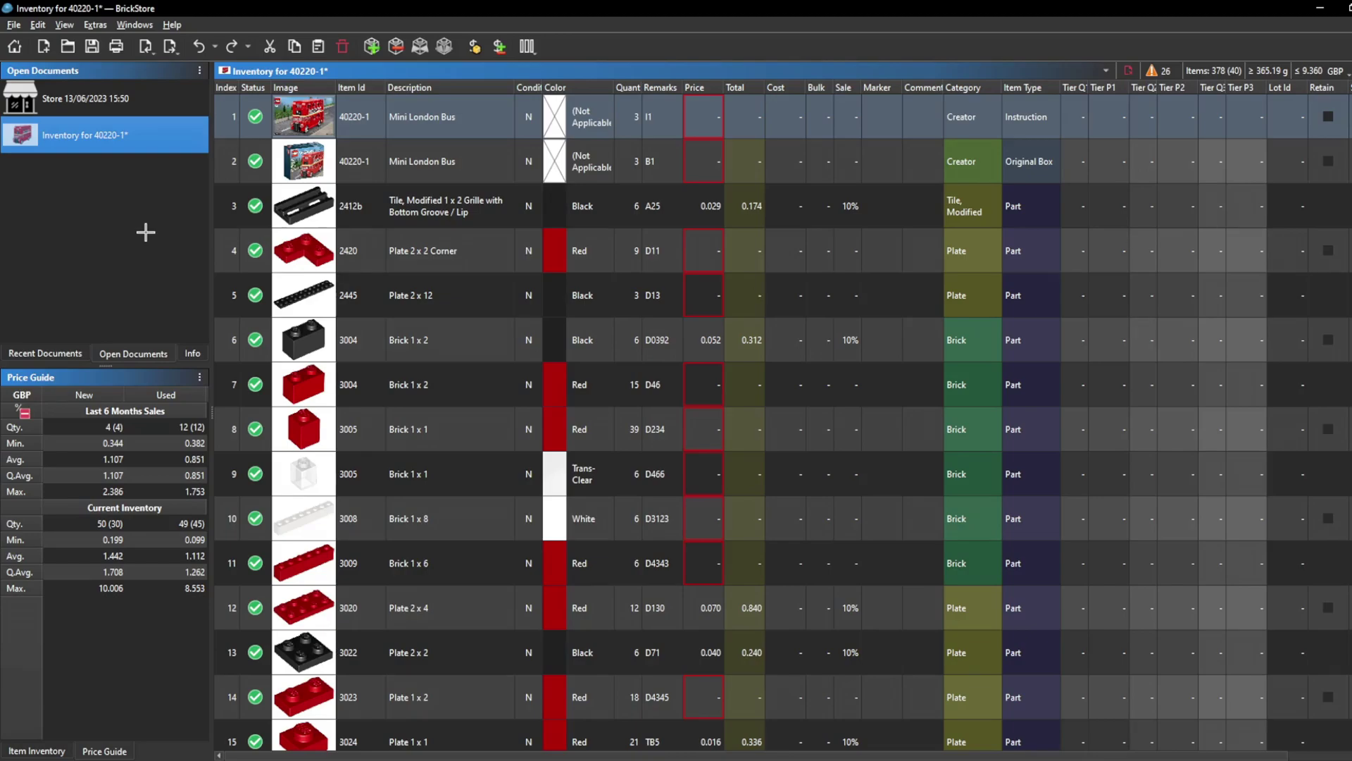
{"action": "scroll", "coordinate": [404, 450], "scroll_direction": "down", "scroll_amount": 7}
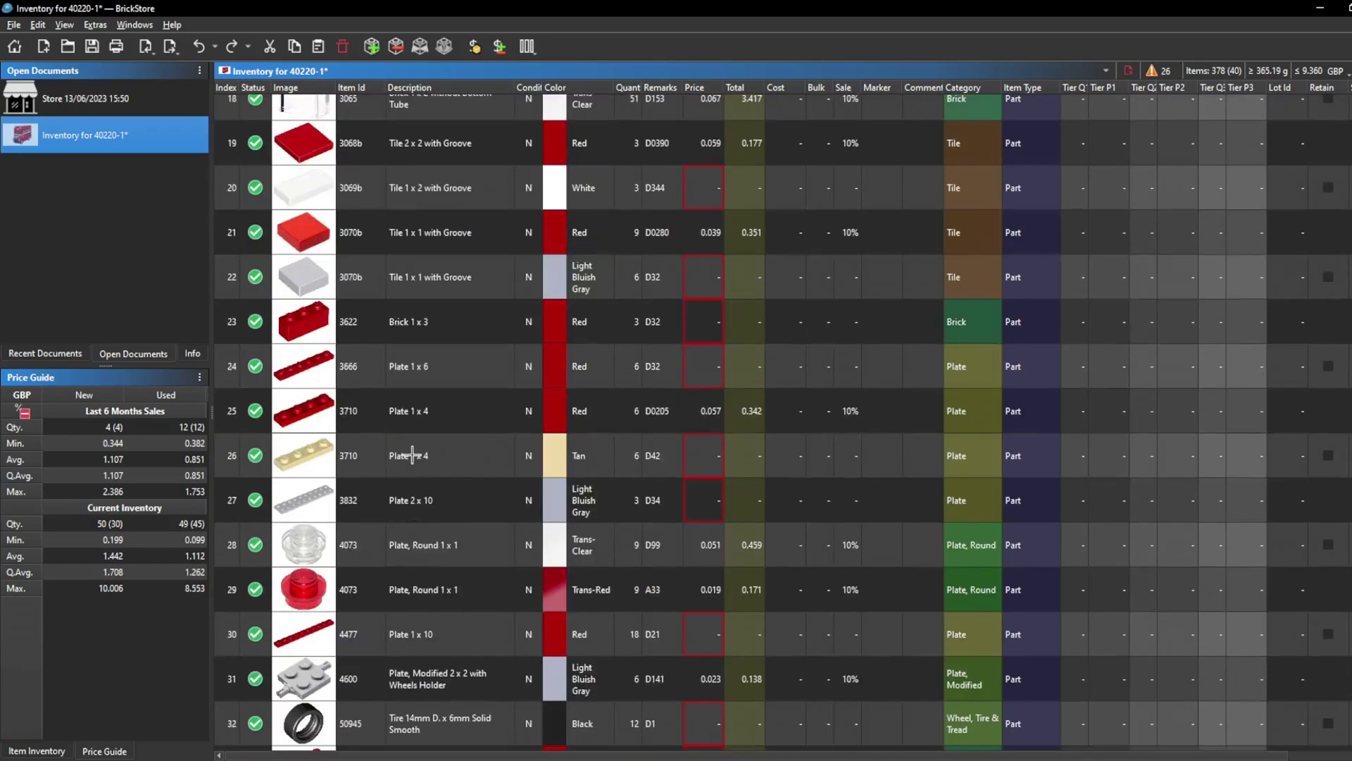
{"action": "scroll", "coordinate": [456, 546], "scroll_direction": "up", "scroll_amount": 7}
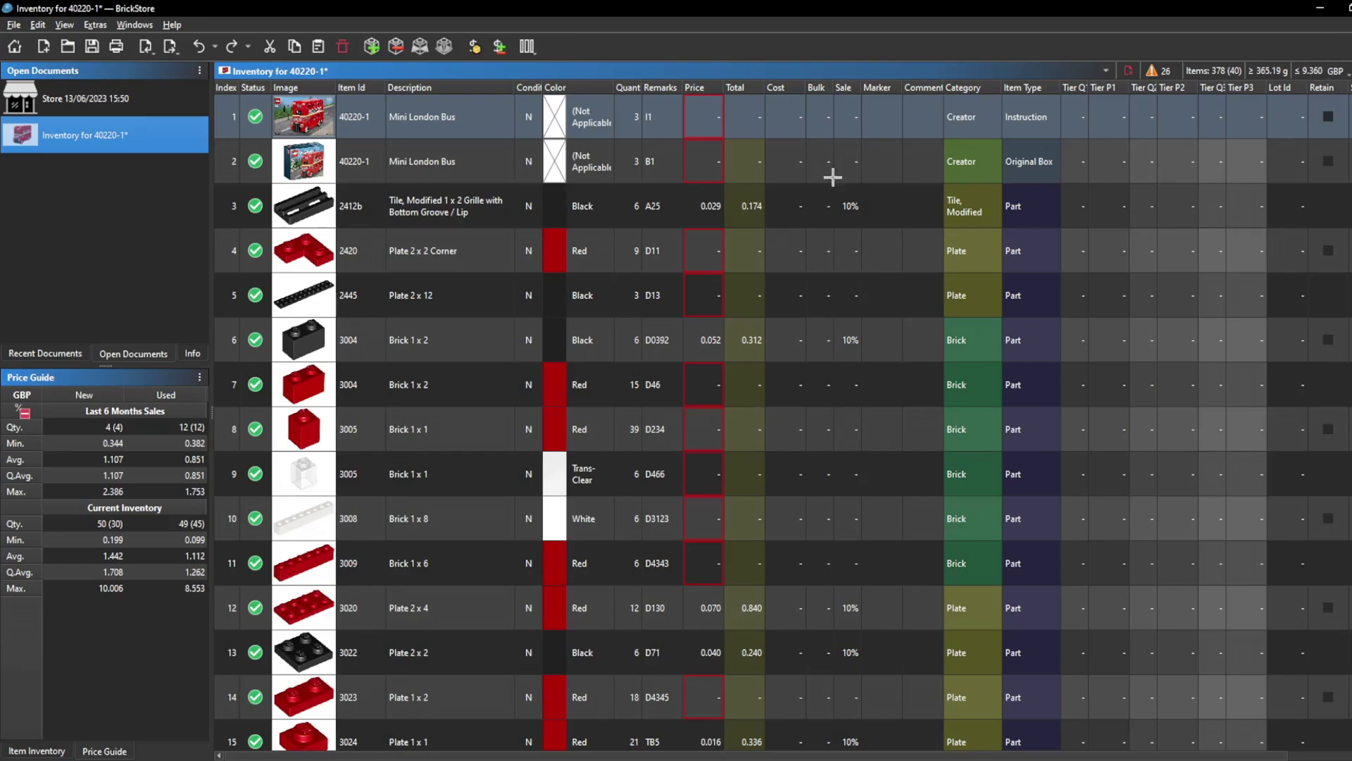
- Review the default currency options in the general settings and keep GBP
{"action": "left_click", "coordinate": [96, 26]}
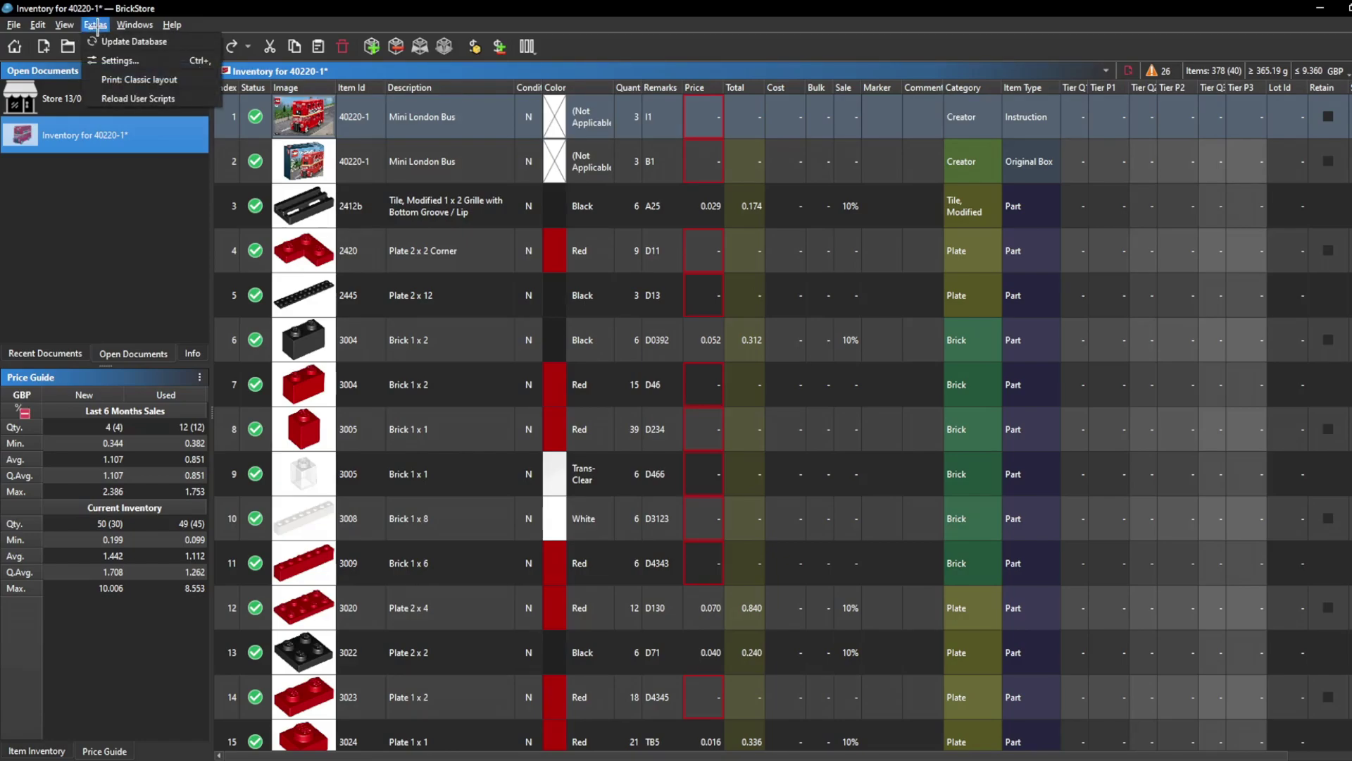
{"action": "left_click", "coordinate": [116, 61]}
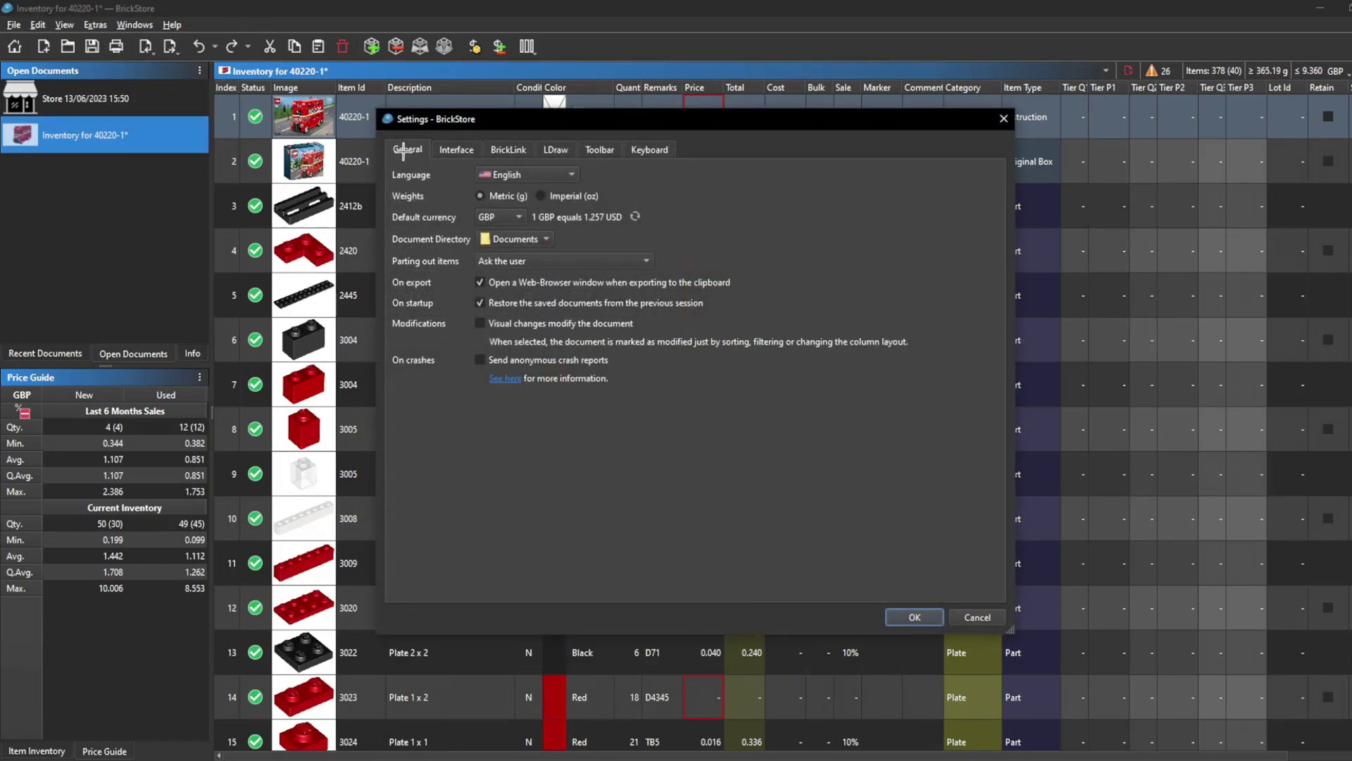
{"action": "left_click", "coordinate": [497, 213]}
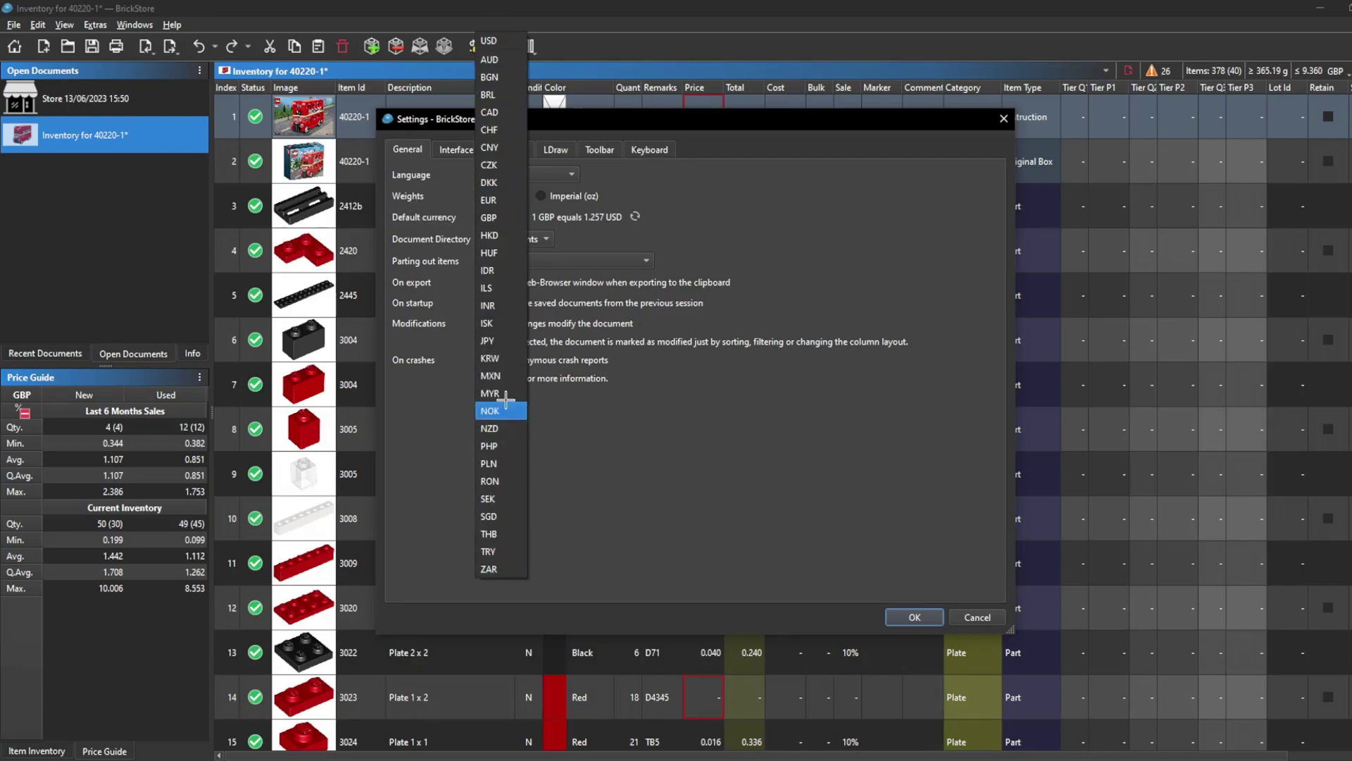
{"action": "left_click", "coordinate": [656, 248]}
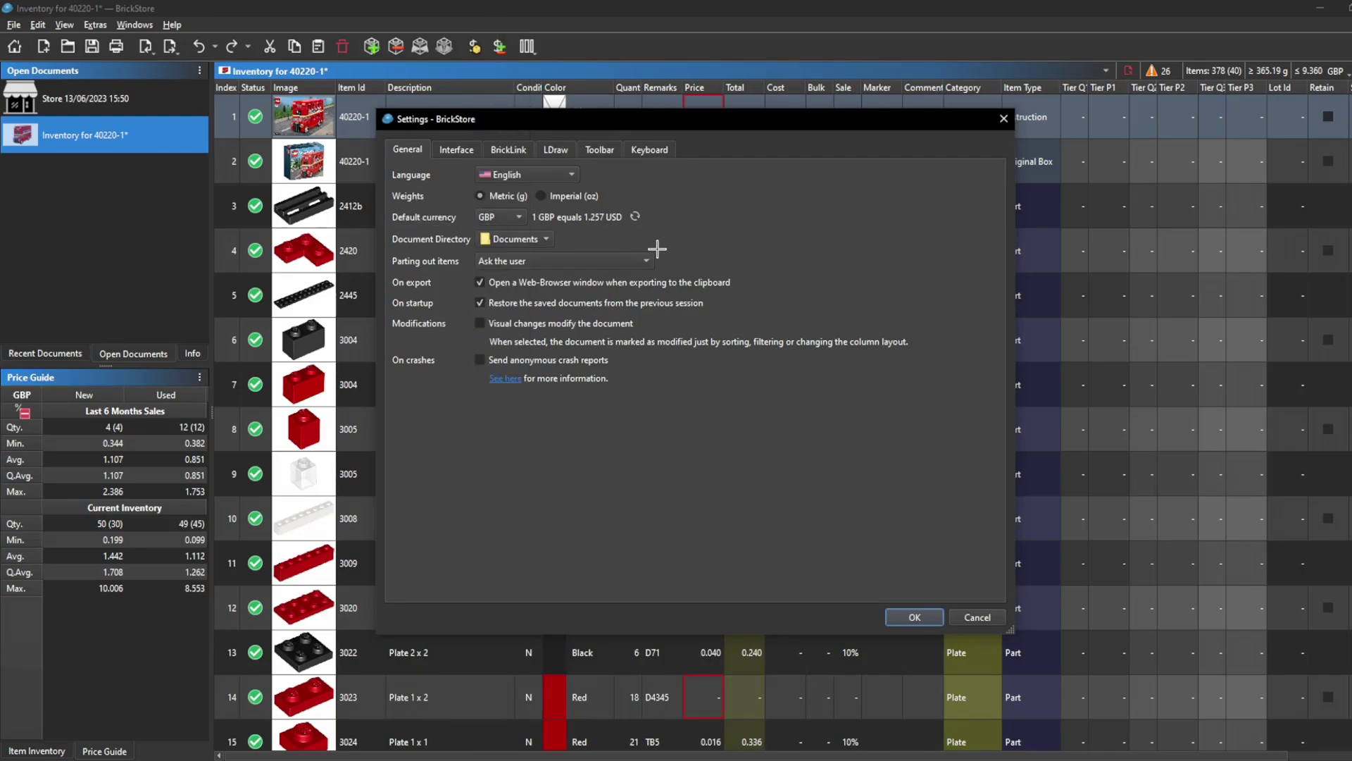
{"action": "left_click", "coordinate": [921, 617]}
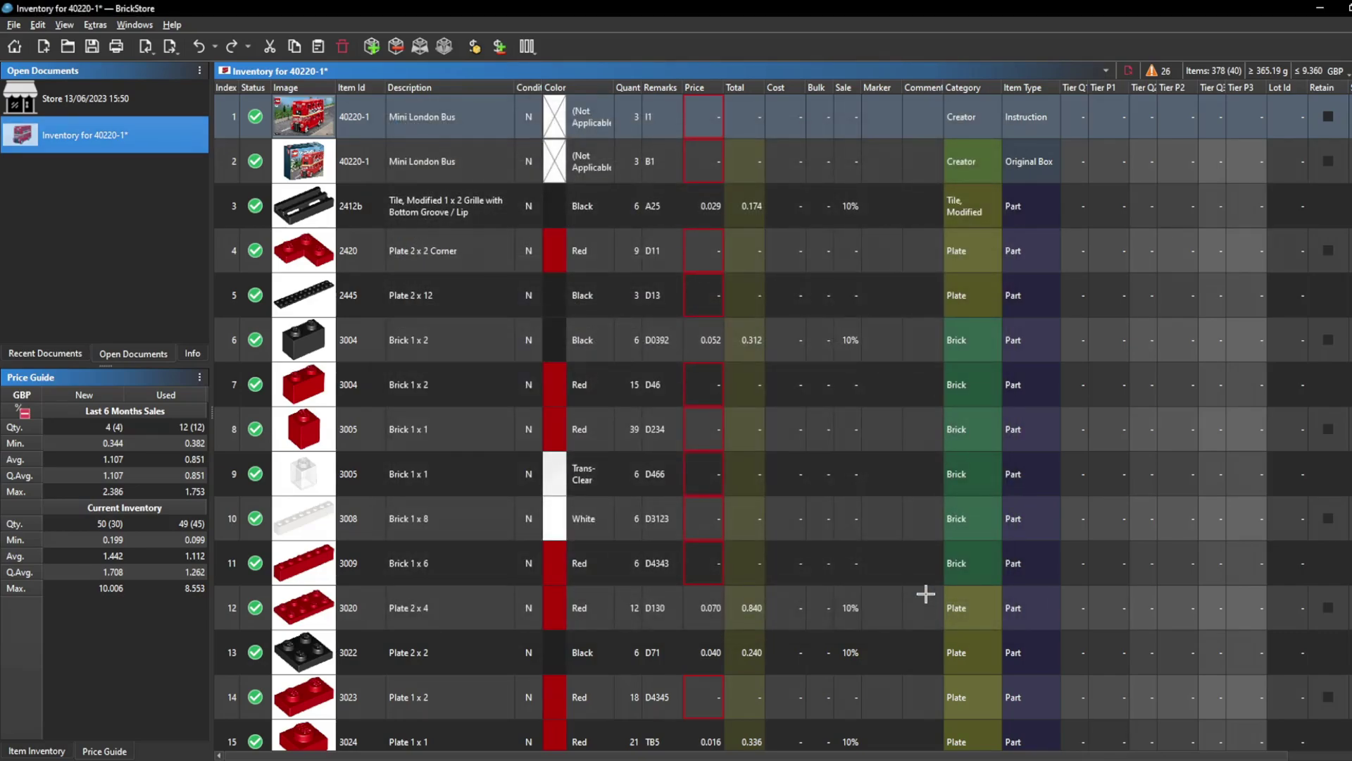
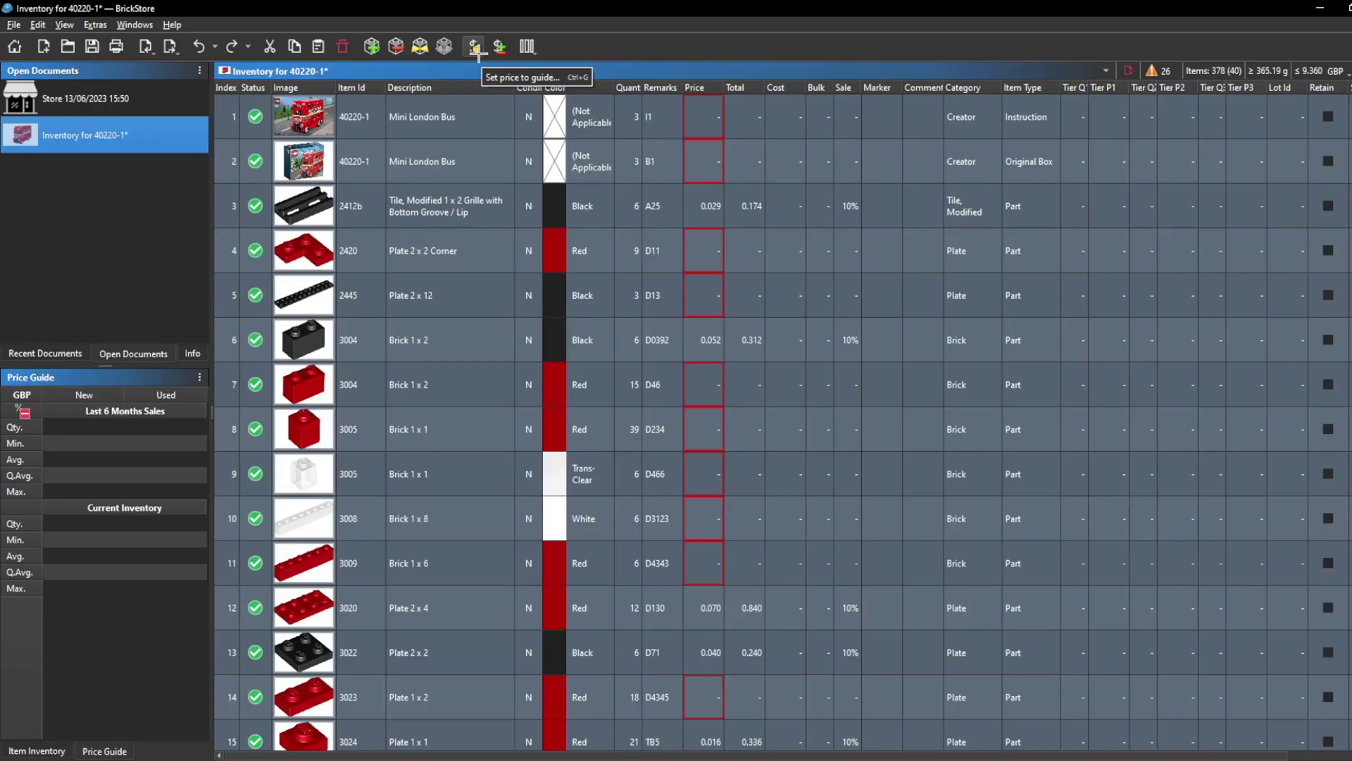
- Set the prices of all selected lots to the Average of Last 6 Months Sales from the Price Guide
{"action": "left_click", "coordinate": [725, 395]}
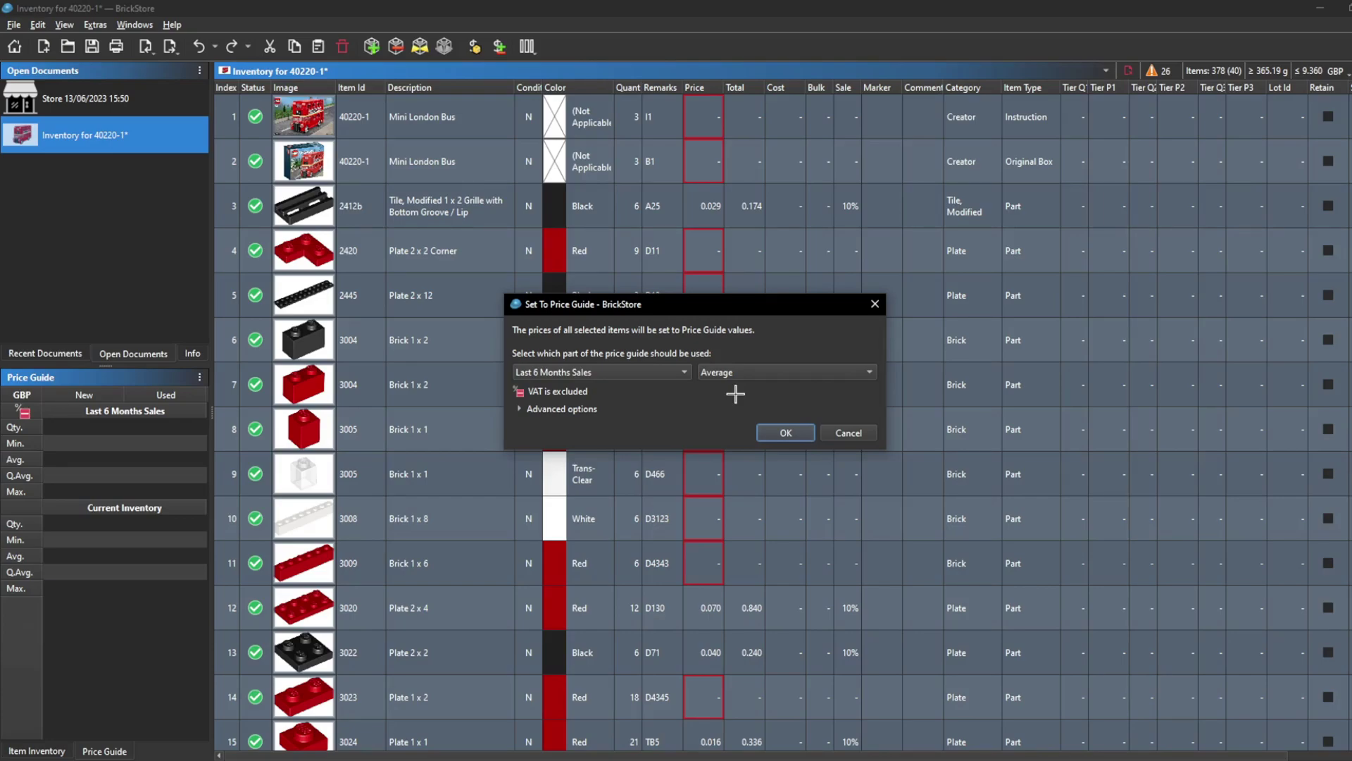
{"action": "left_click", "coordinate": [619, 373]}
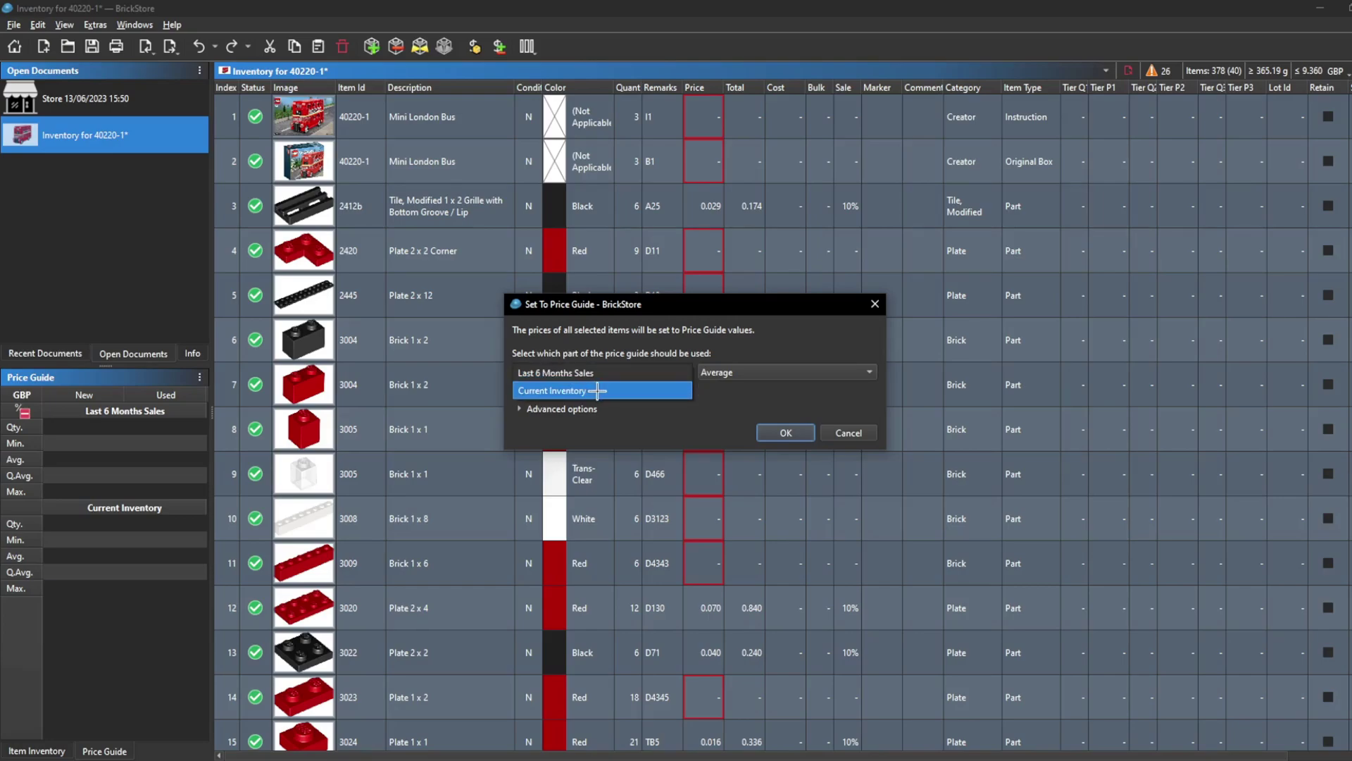
{"action": "left_click", "coordinate": [650, 368]}
{"action": "left_click", "coordinate": [756, 373]}
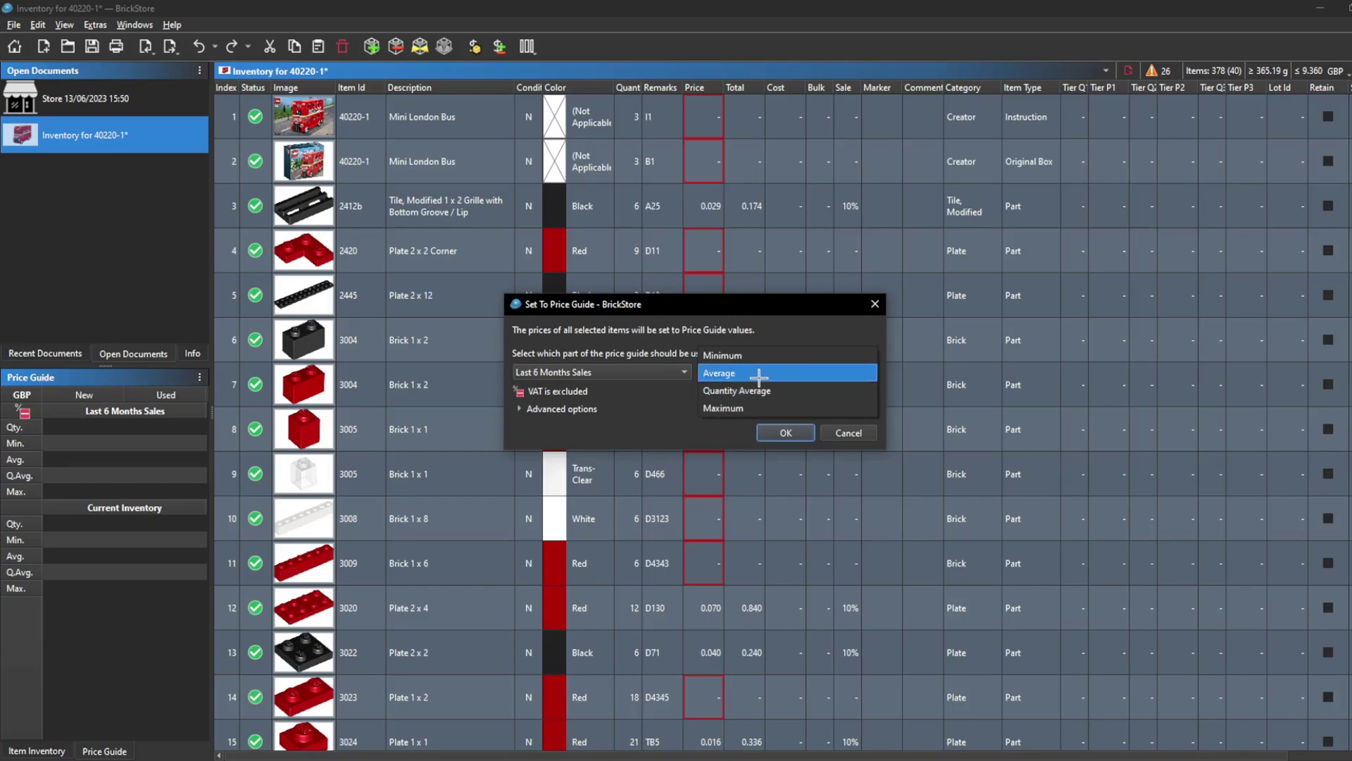
{"action": "left_click", "coordinate": [758, 373]}
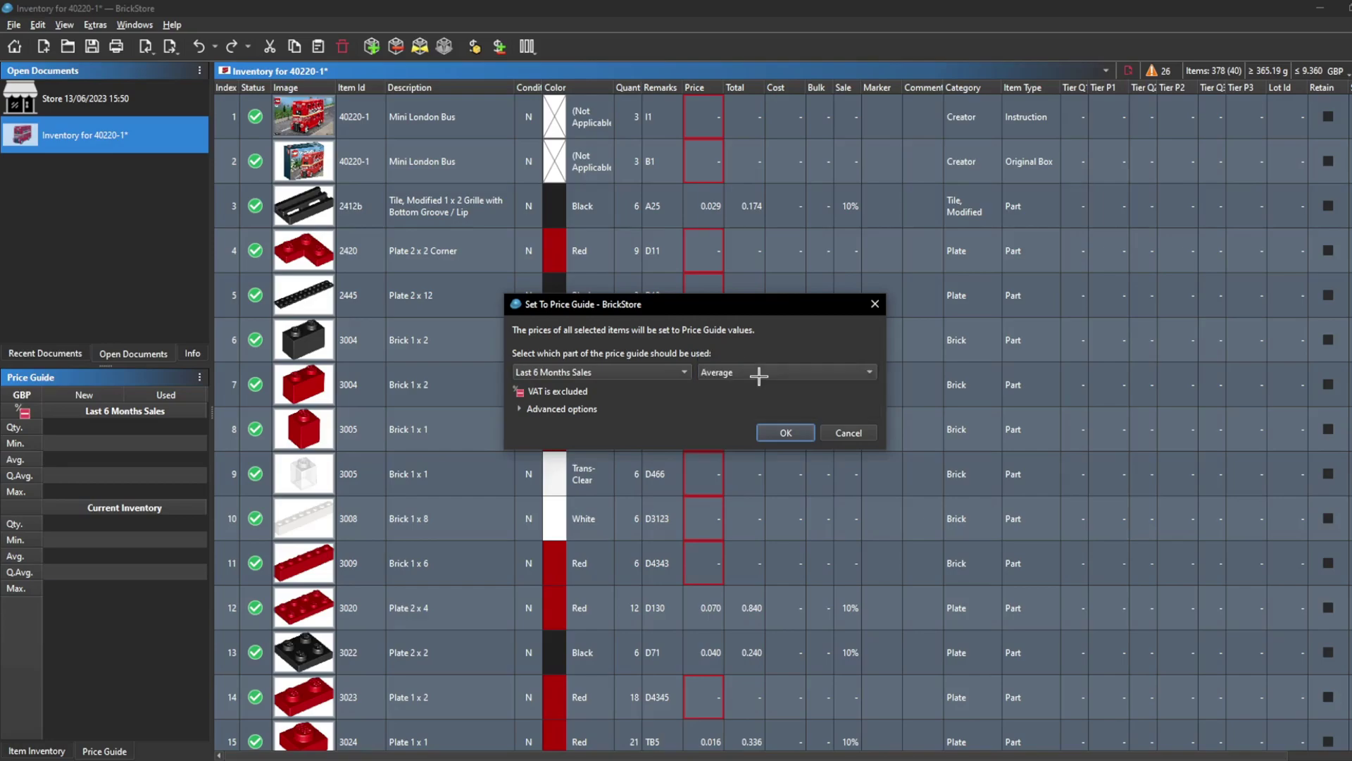
{"action": "left_click", "coordinate": [800, 431]}
{"action": "left_click", "coordinate": [813, 409]}
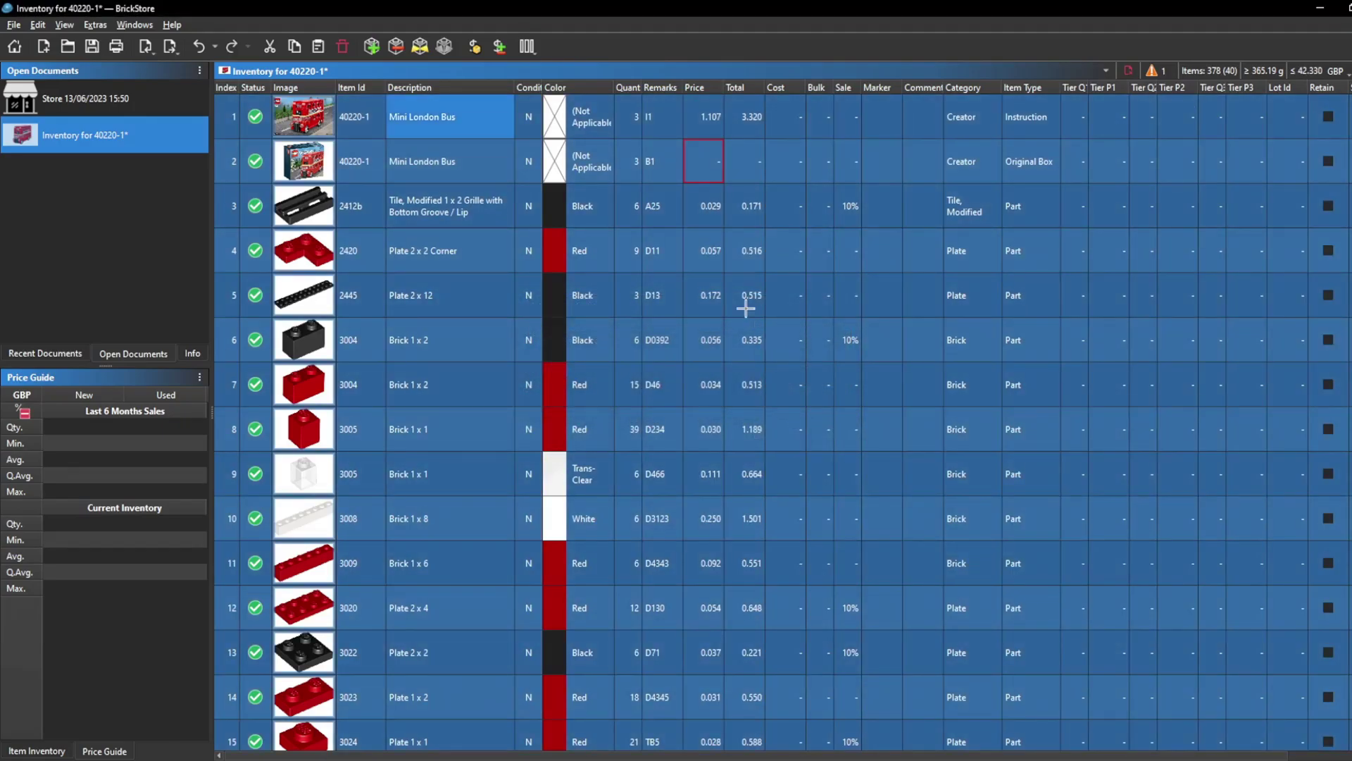
- Check the list for lots still lacking a price, and set the price of the Mini London Bus original box to 1
{"action": "scroll", "coordinate": [682, 303], "scroll_direction": "down", "scroll_amount": 8}
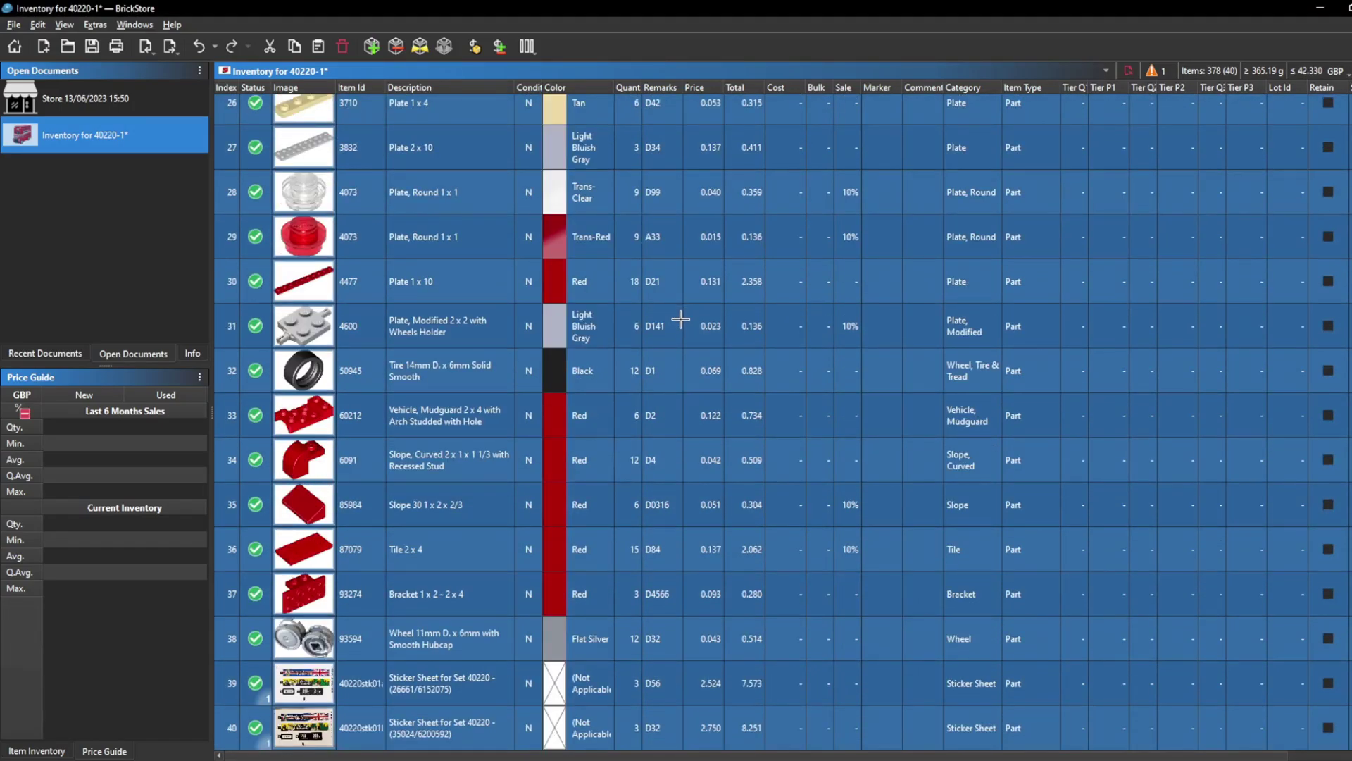
{"action": "scroll", "coordinate": [688, 329], "scroll_direction": "up", "scroll_amount": 8}
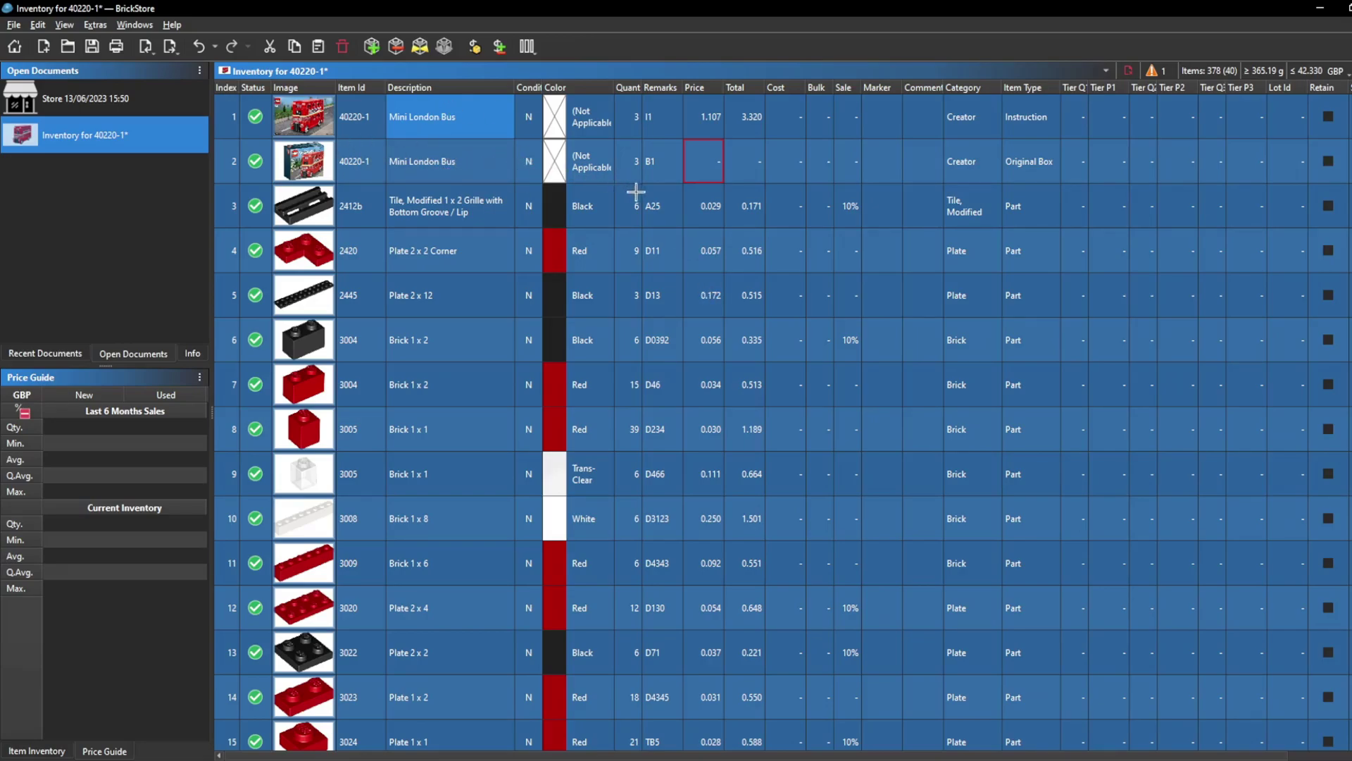
{"action": "double_click", "coordinate": [721, 166]}
{"action": "type", "text": "1"}
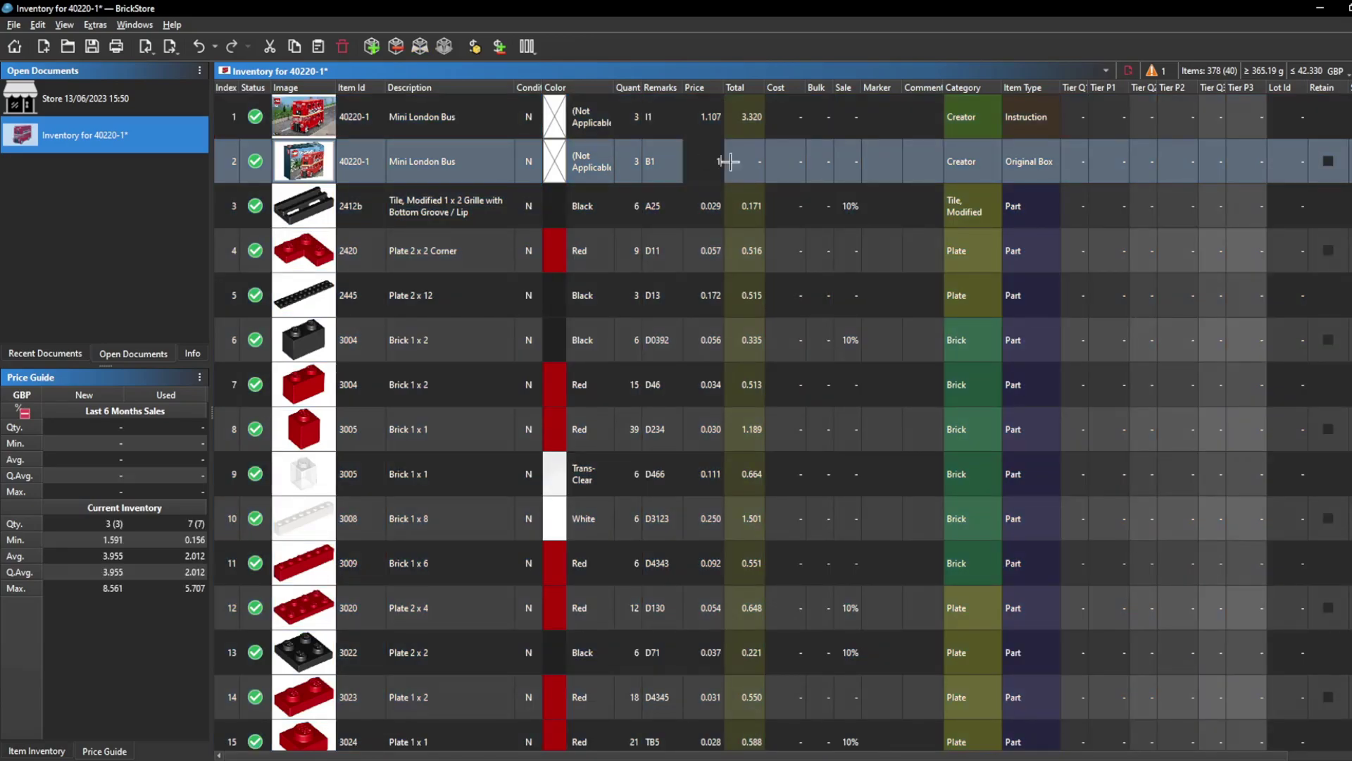
{"action": "left_click", "coordinate": [757, 150]}
{"action": "scroll", "coordinate": [761, 311], "scroll_direction": "down", "scroll_amount": 10}
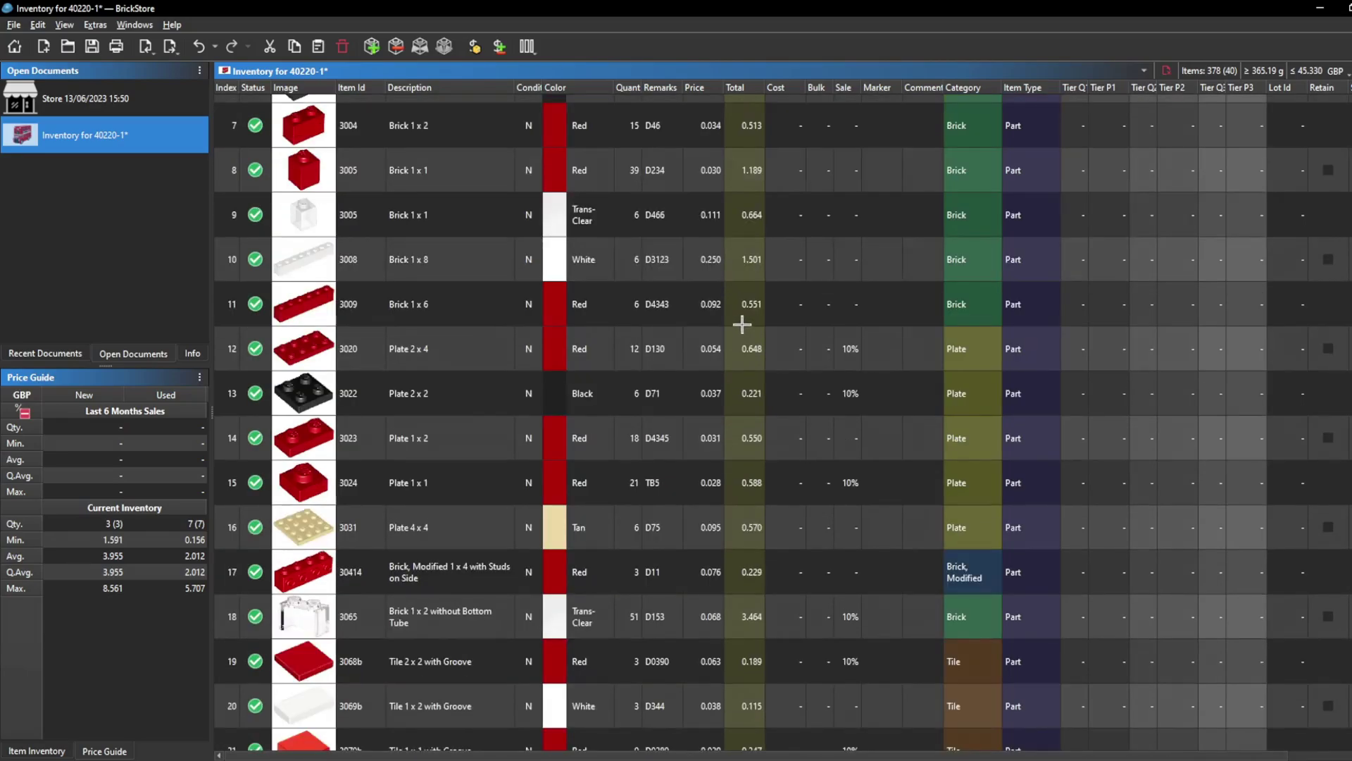
- Export the priced Mini London Bus inventory as BrickLink XML for a mass upload
{"action": "scroll", "coordinate": [796, 422], "scroll_direction": "up", "scroll_amount": 10}
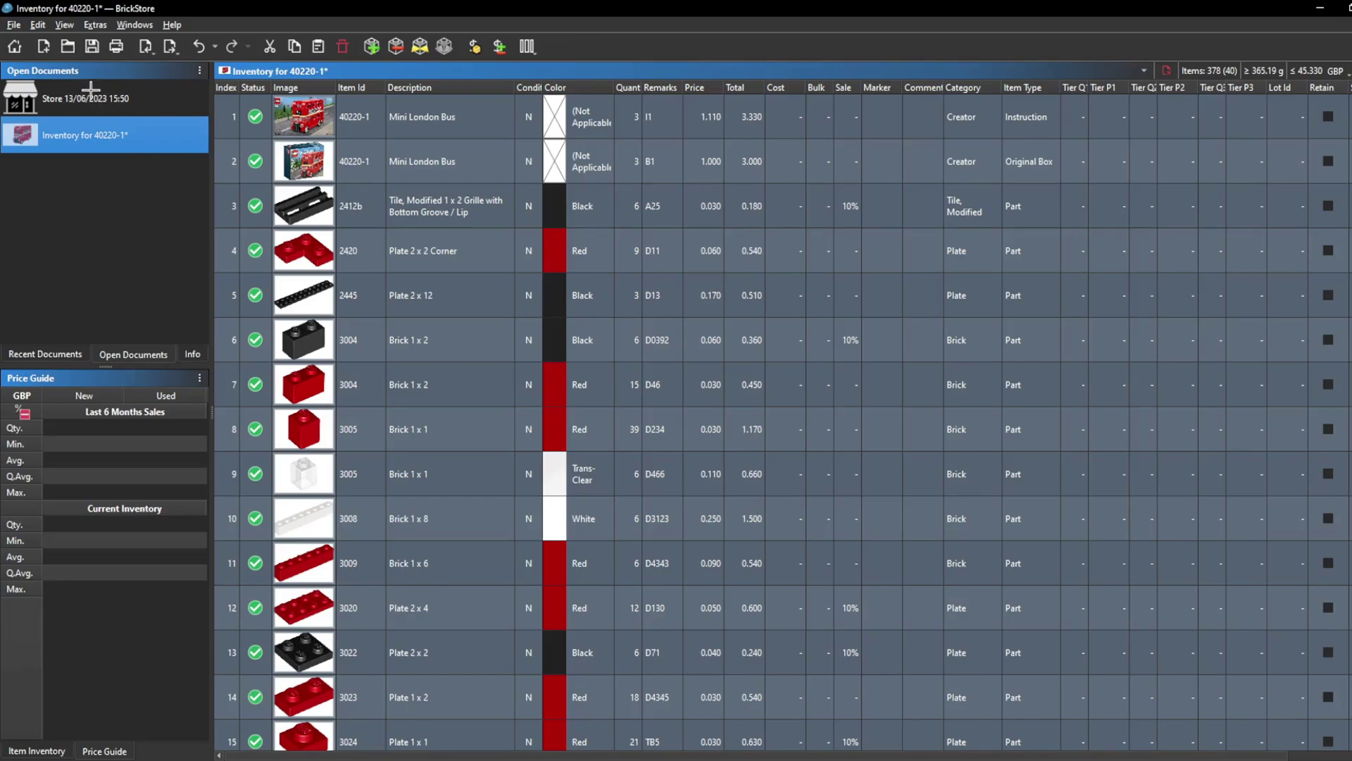
{"action": "left_click", "coordinate": [14, 25]}
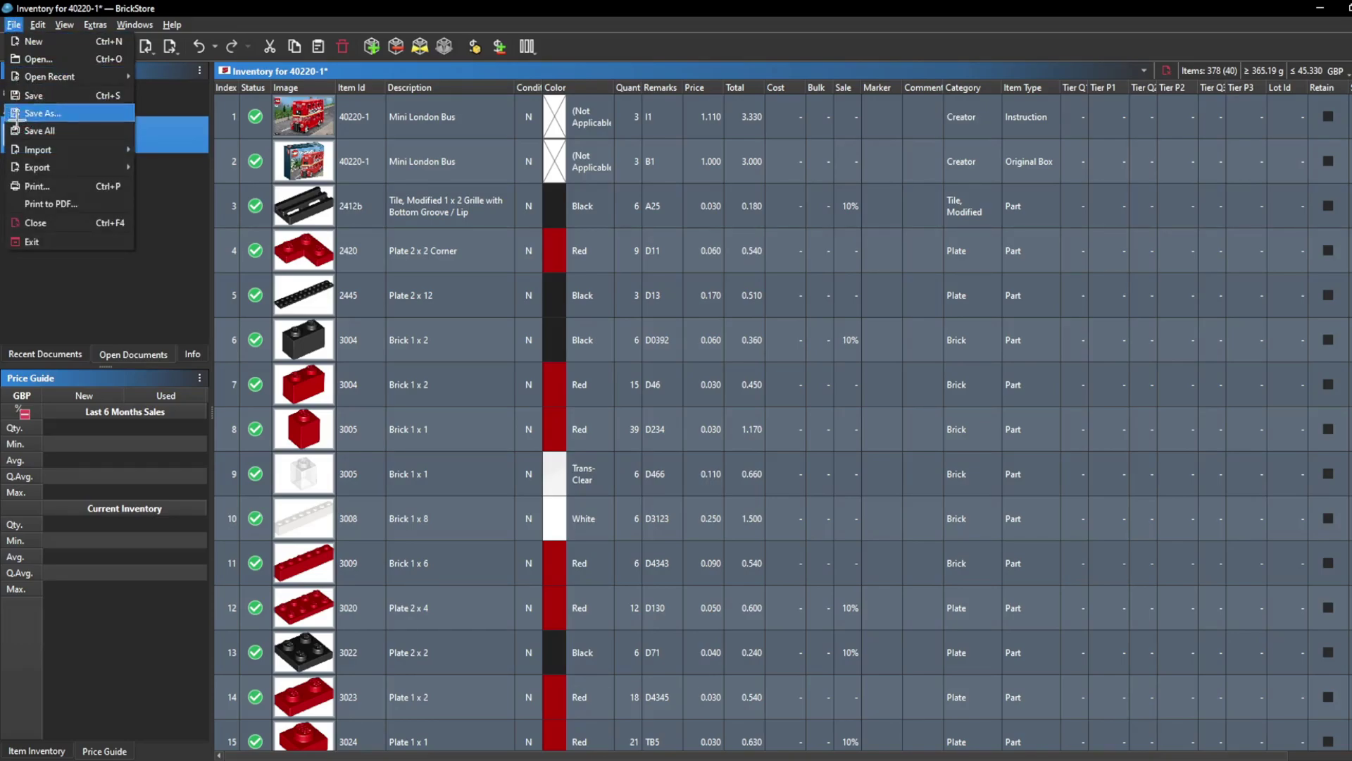
{"action": "mouse_move", "coordinate": [26, 161]}
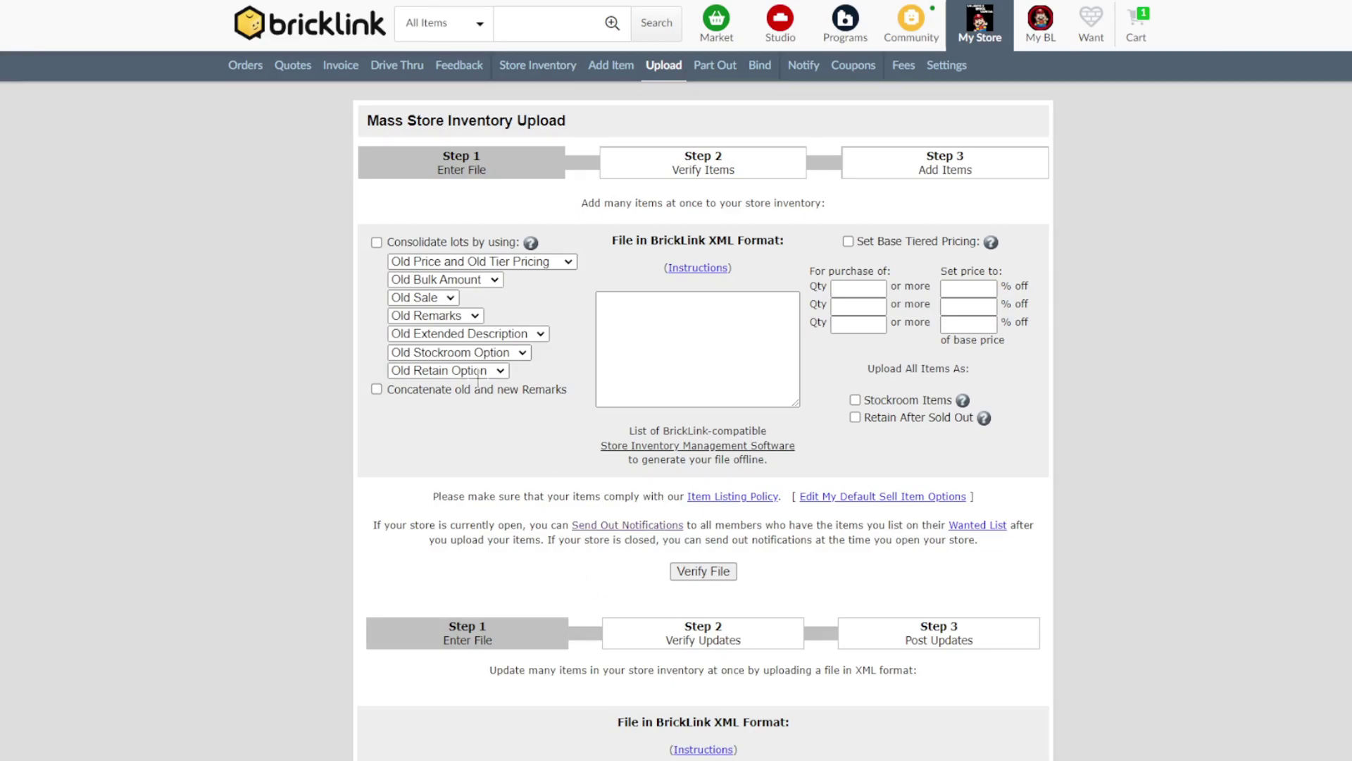
- Switch to BrickLink's Mass Store Inventory Upload page and paste the exported XML into the form for adding items
{"action": "right_click", "coordinate": [606, 299]}
{"action": "left_click", "coordinate": [677, 420]}
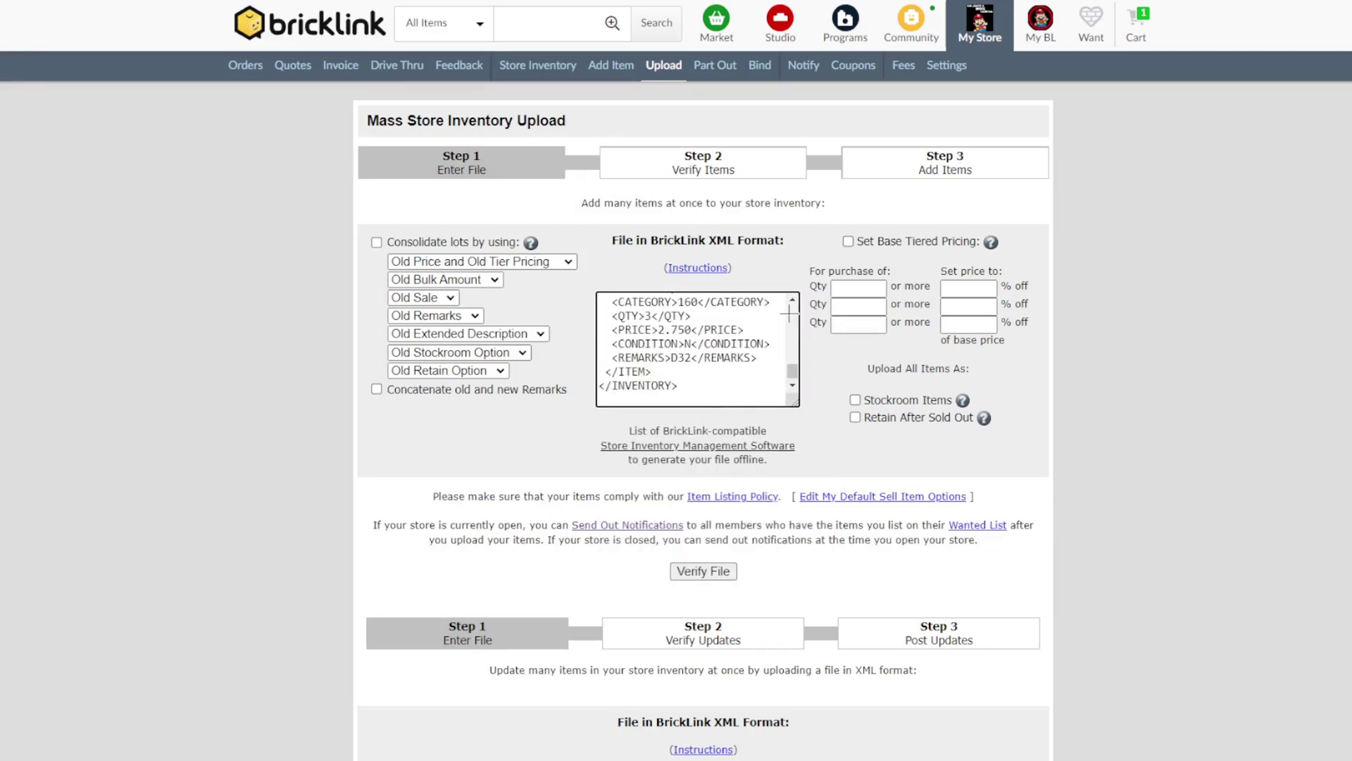
{"action": "scroll", "coordinate": [767, 374], "scroll_direction": "down", "scroll_amount": 6}
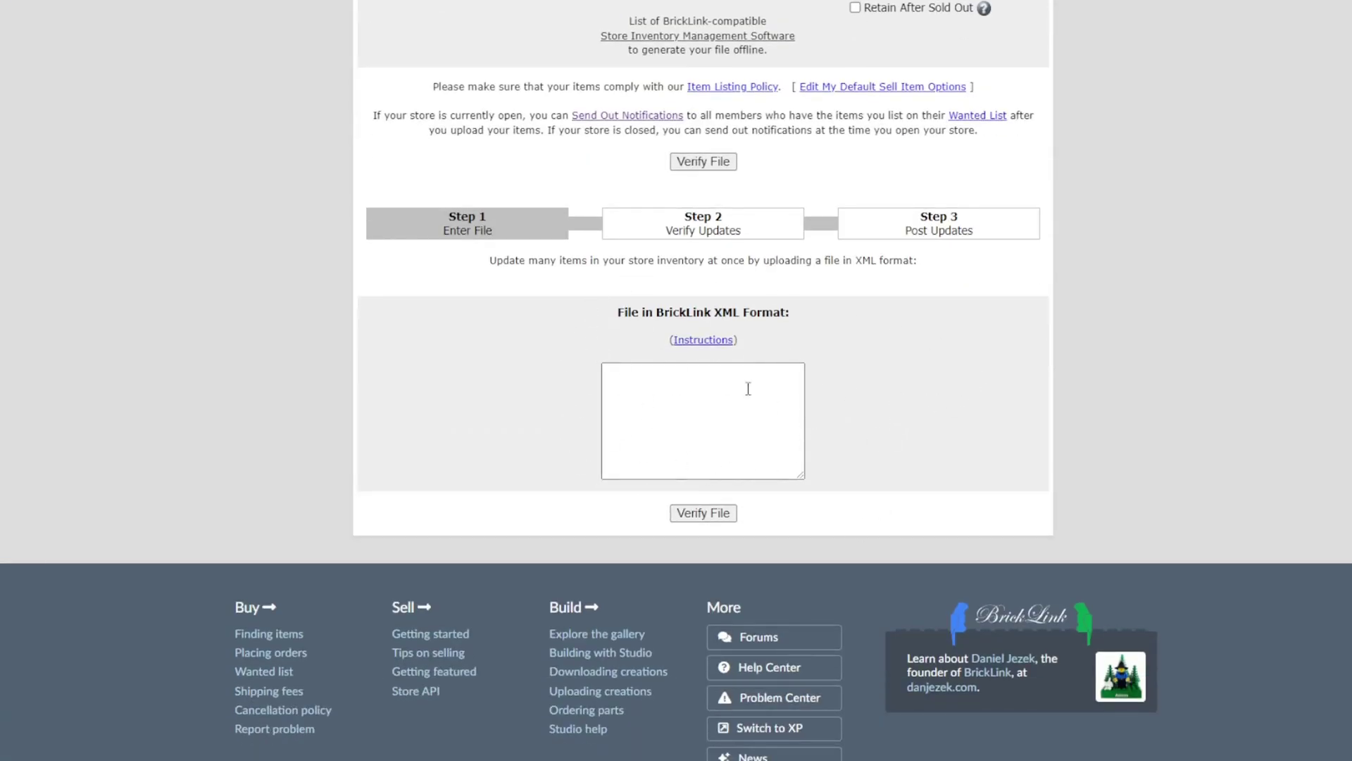
{"action": "scroll", "coordinate": [748, 388], "scroll_direction": "up", "scroll_amount": 6}
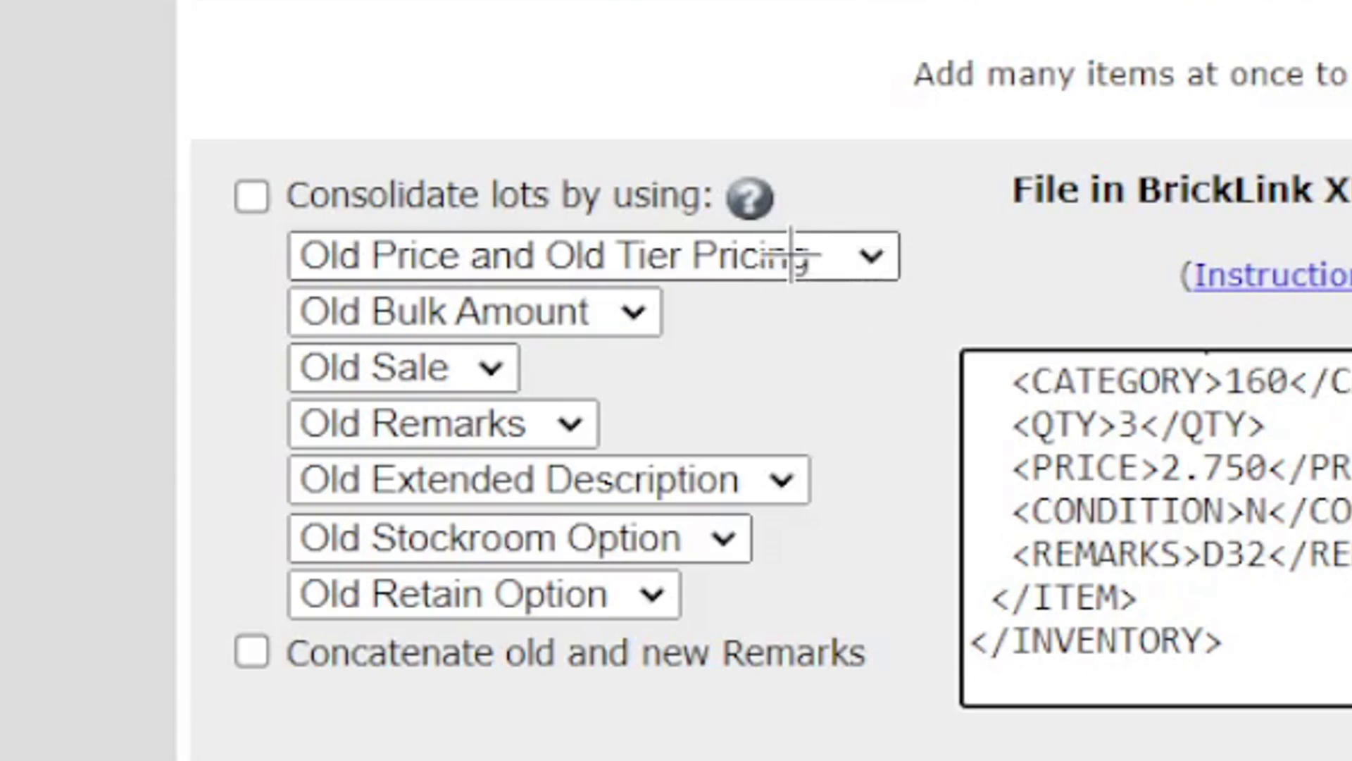
- Enable lot consolidation using New Price and New Tier Pricing and New Remarks, and submit the file for verification
{"action": "left_click", "coordinate": [251, 197]}
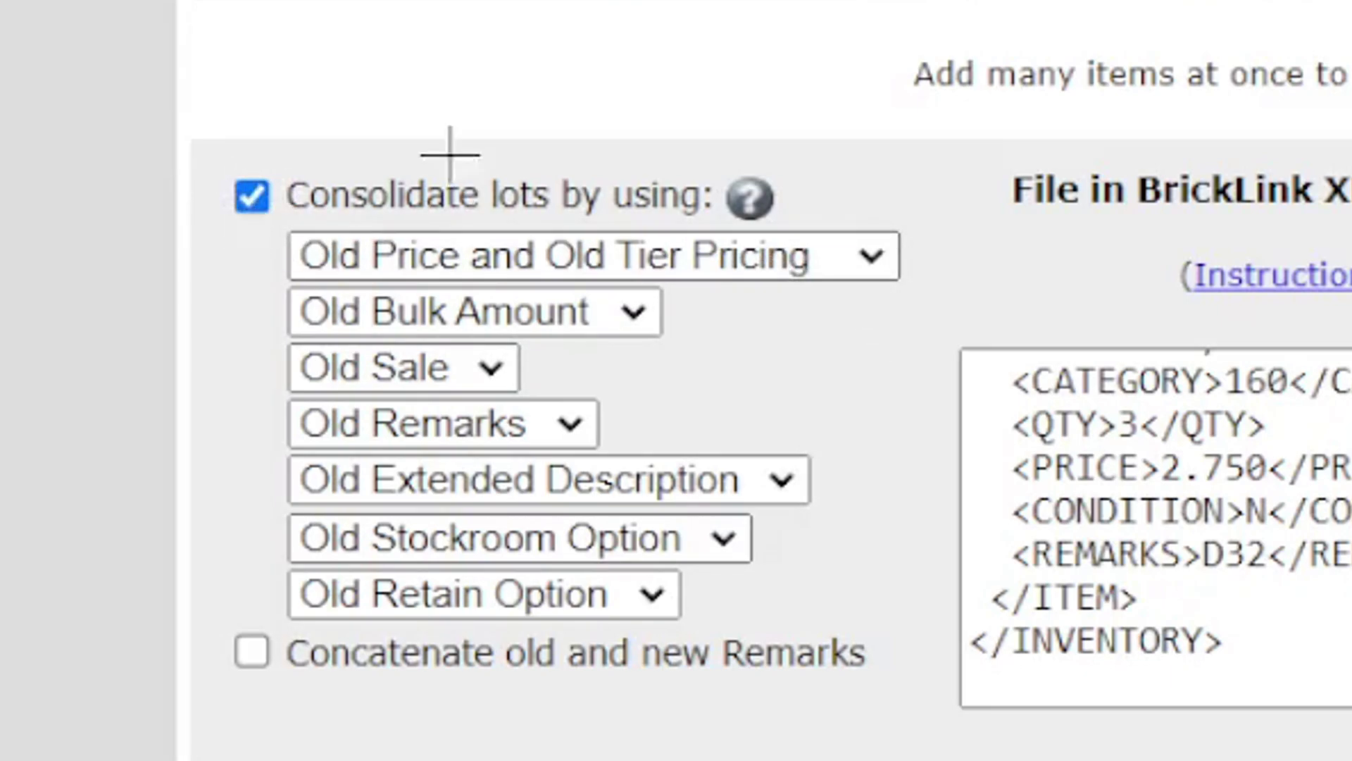
{"action": "left_click", "coordinate": [366, 257]}
{"action": "left_click", "coordinate": [543, 353]}
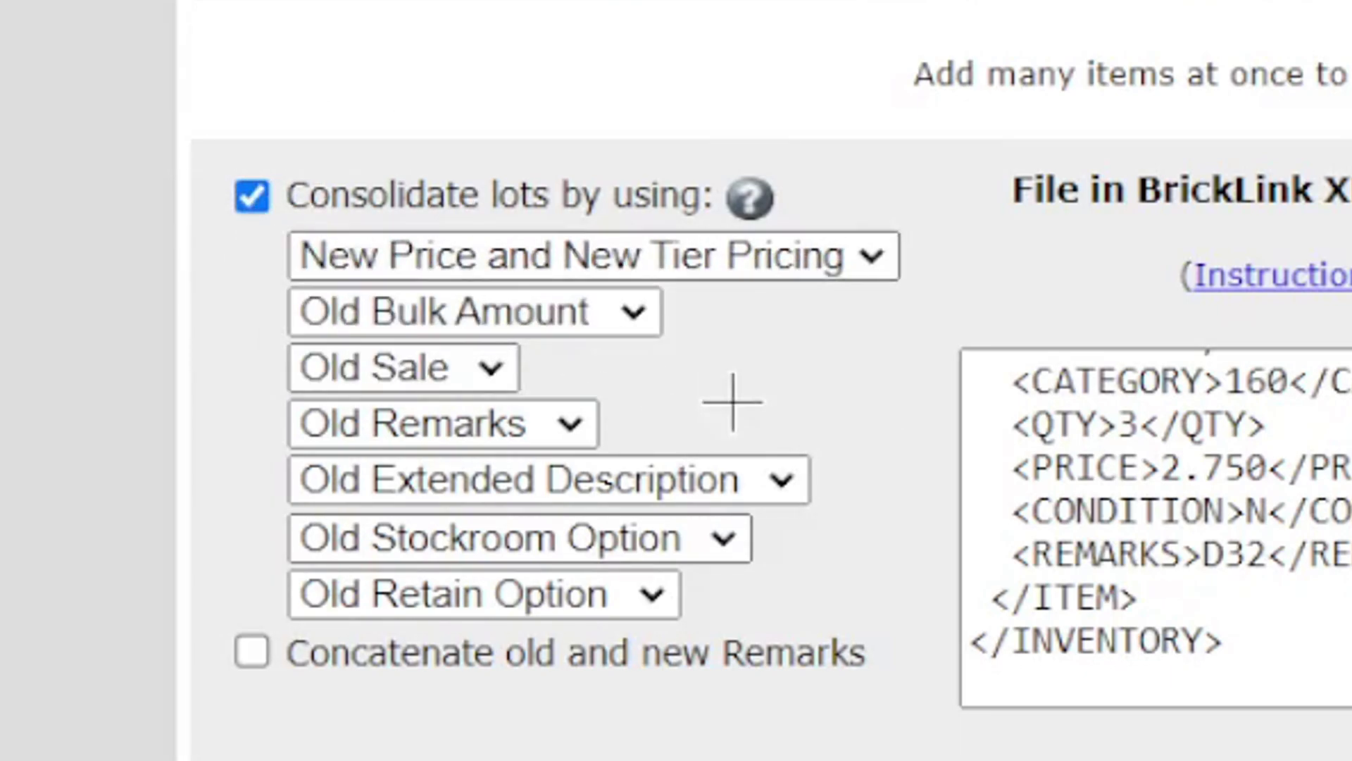
{"action": "left_click", "coordinate": [531, 431]}
{"action": "left_click", "coordinate": [538, 521]}
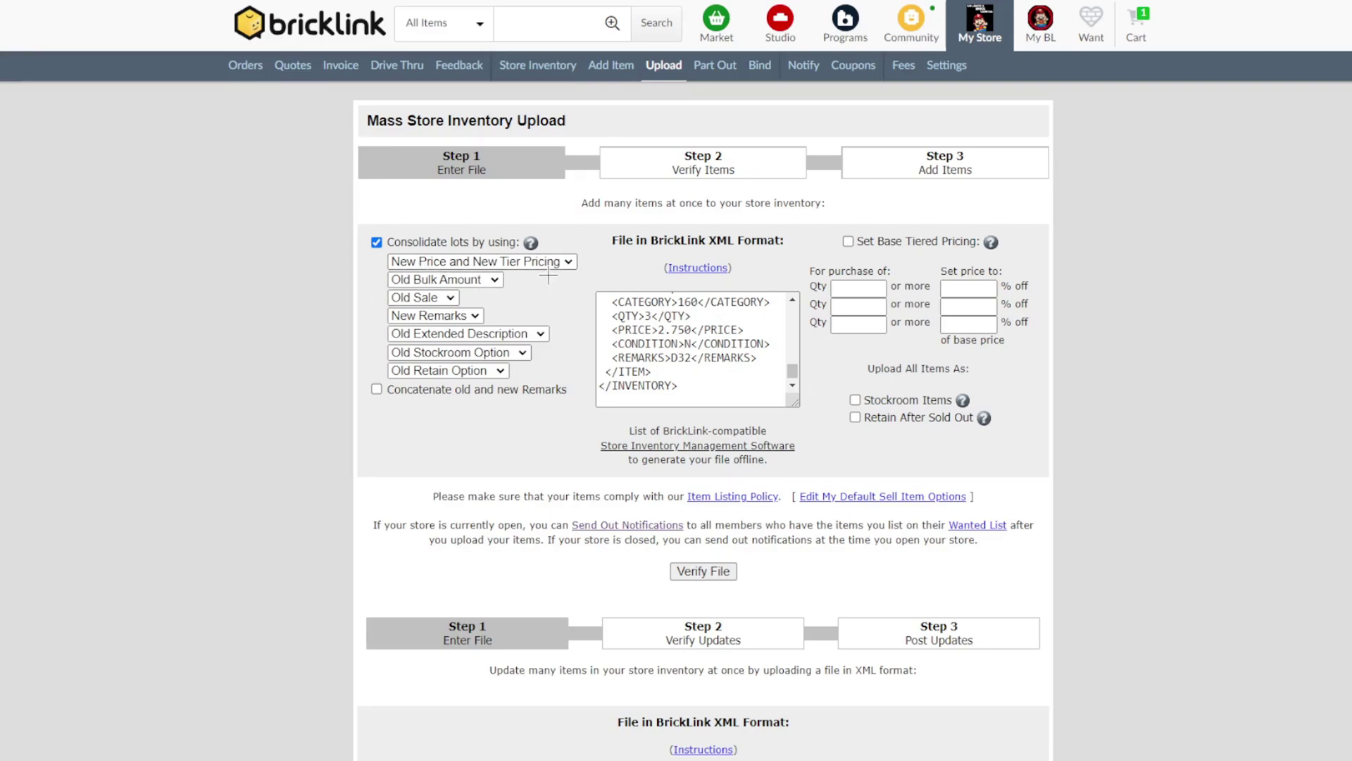
{"action": "left_click", "coordinate": [723, 570]}
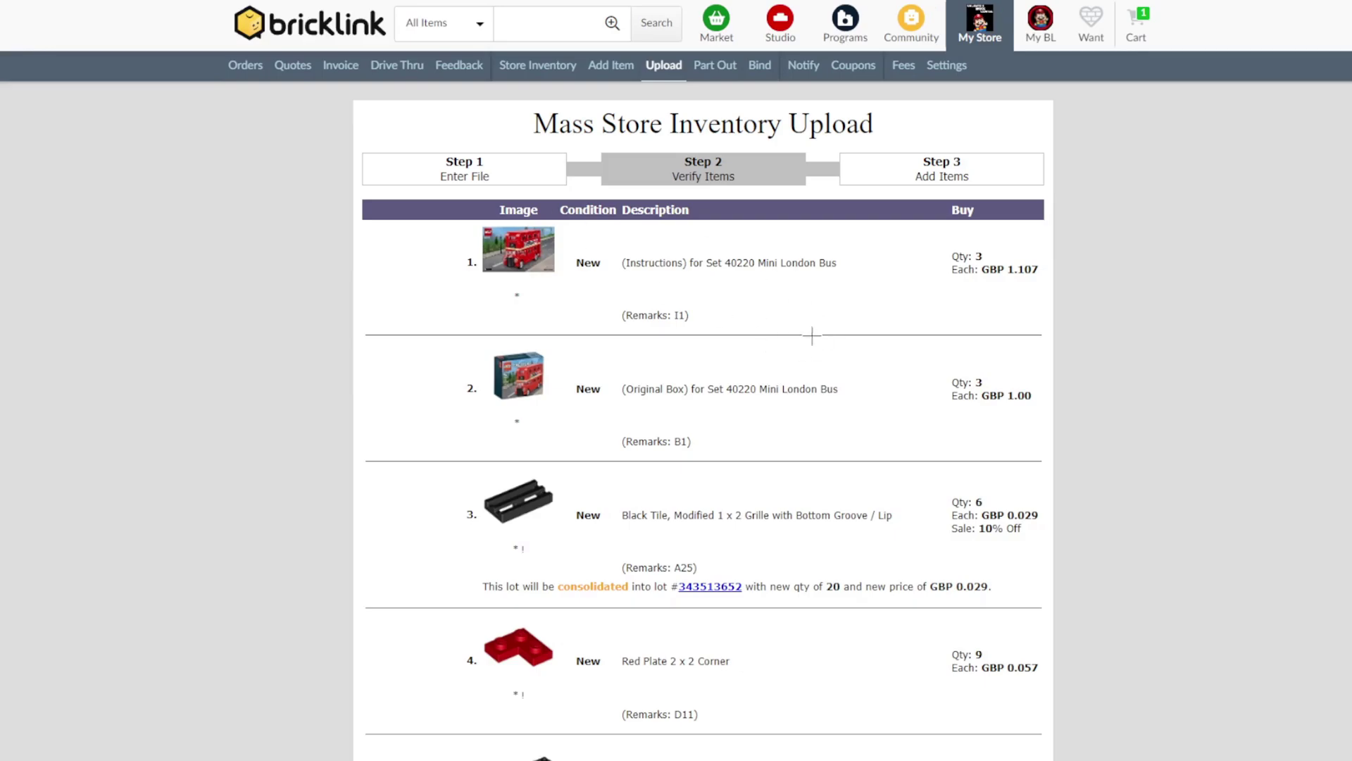
- Review the verified lots and their consolidations, and check the summary's item count, unique lots and total value before uploading
{"action": "scroll", "coordinate": [803, 331], "scroll_direction": "down", "scroll_amount": 15}
{"action": "scroll", "coordinate": [687, 306], "scroll_direction": "down", "scroll_amount": 20}
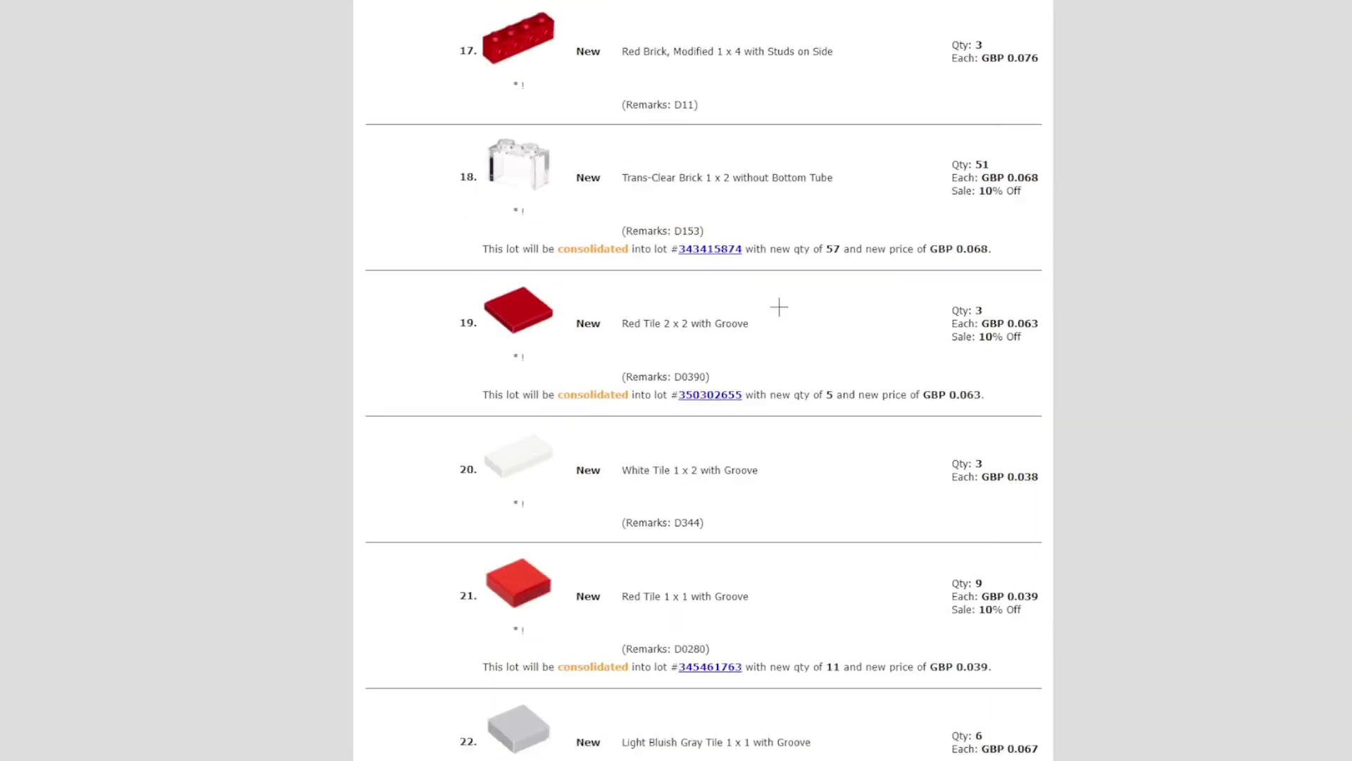
{"action": "scroll", "coordinate": [739, 299], "scroll_direction": "down", "scroll_amount": 15}
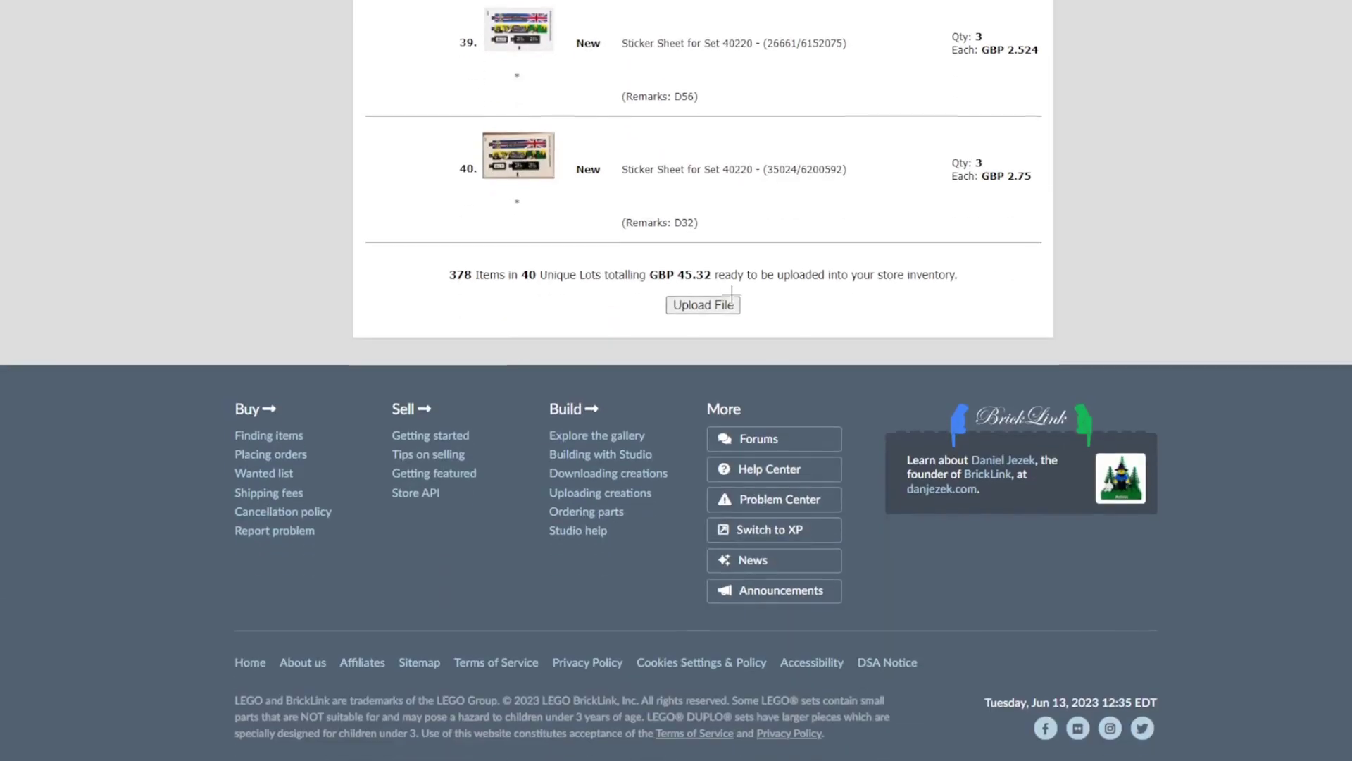
{"action": "scroll", "coordinate": [833, 367], "scroll_direction": "up", "scroll_amount": 3}
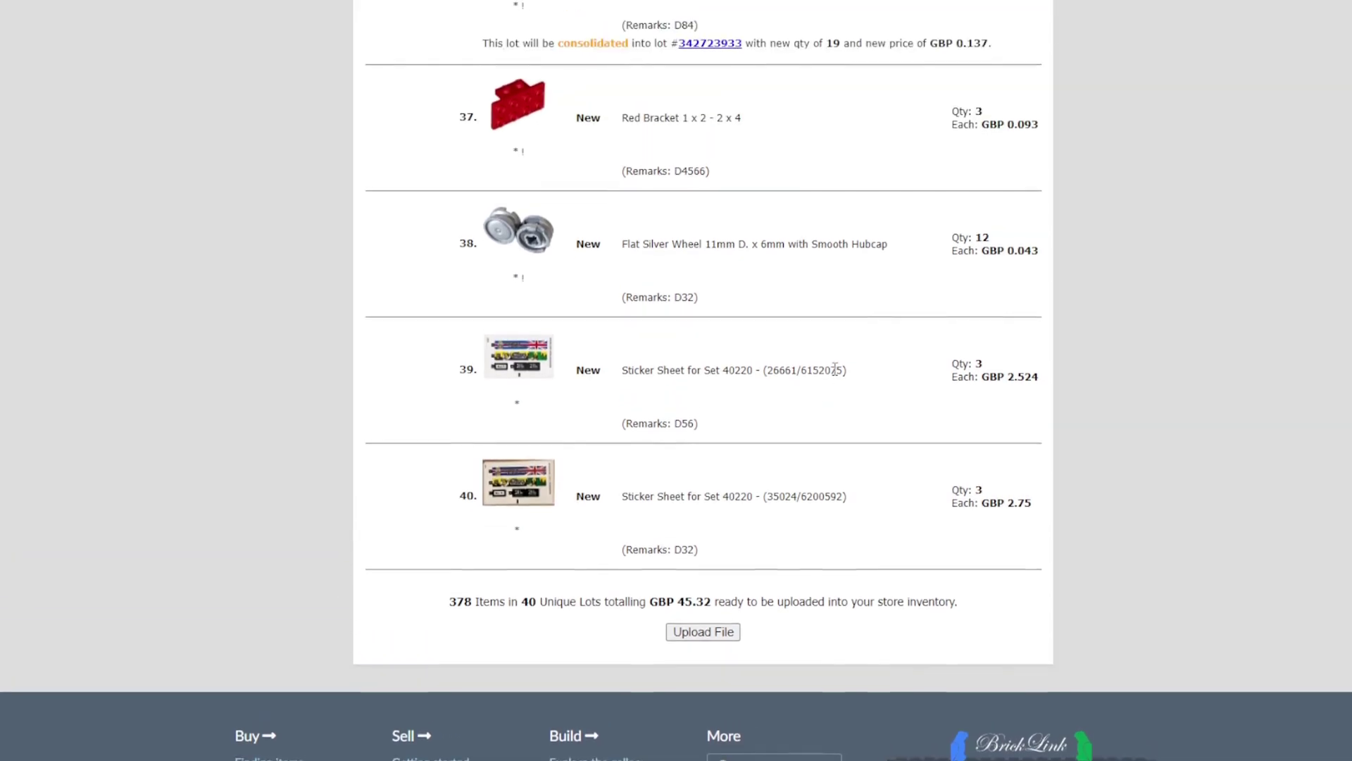
{"action": "left_click_drag", "start_coordinate": [442, 598], "coordinate": [470, 602]}
{"action": "left_click", "coordinate": [517, 631]}
{"action": "double_click", "coordinate": [529, 602]}
{"action": "left_click", "coordinate": [554, 617]}
{"action": "left_click_drag", "start_coordinate": [653, 602], "coordinate": [717, 601]}
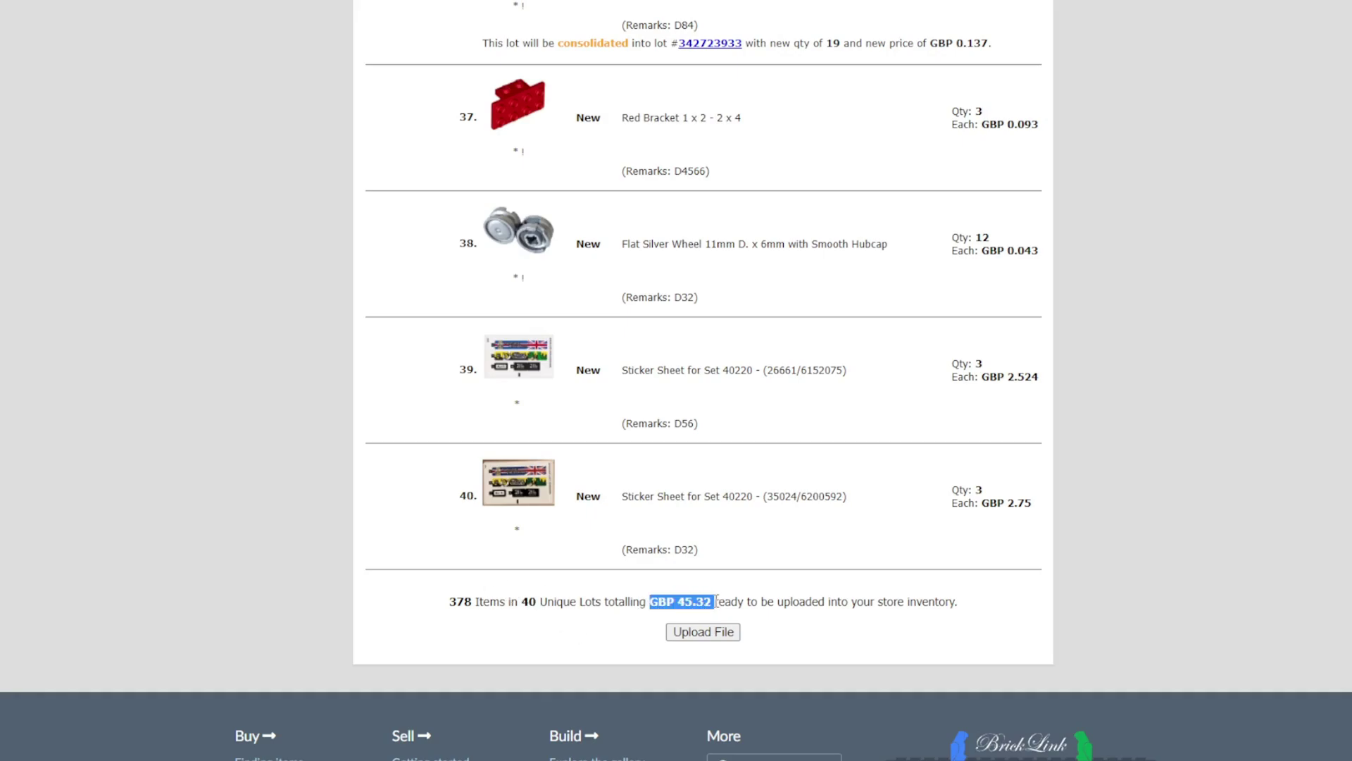
{"action": "left_click", "coordinate": [872, 607]}
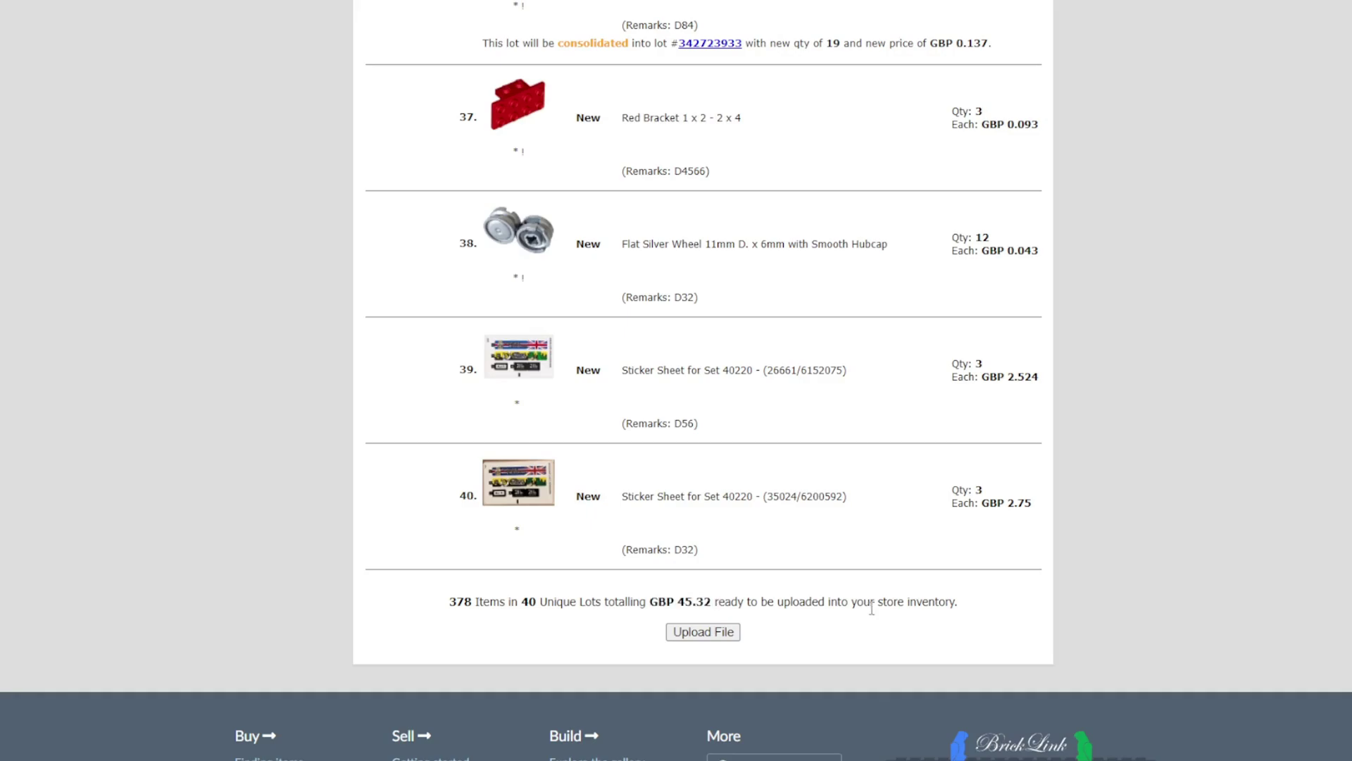